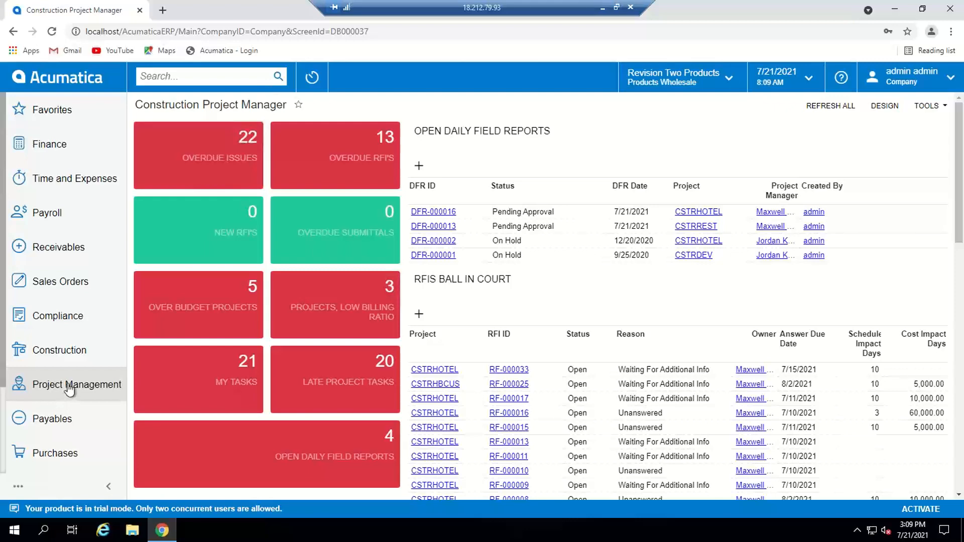
Step: Look through the Project Management workspace and its starred screens in Favorites, and return to the dashboard
left_click(69, 390)
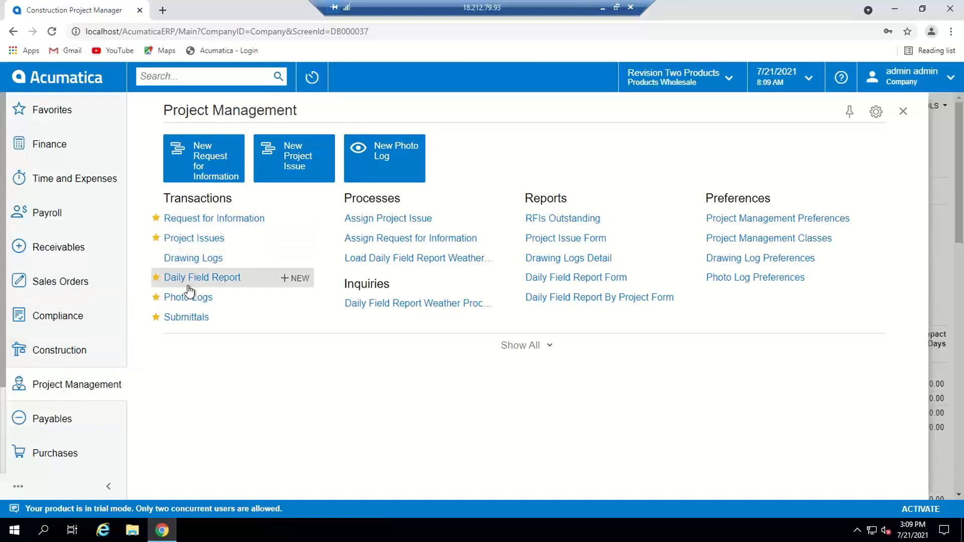
left_click(156, 317)
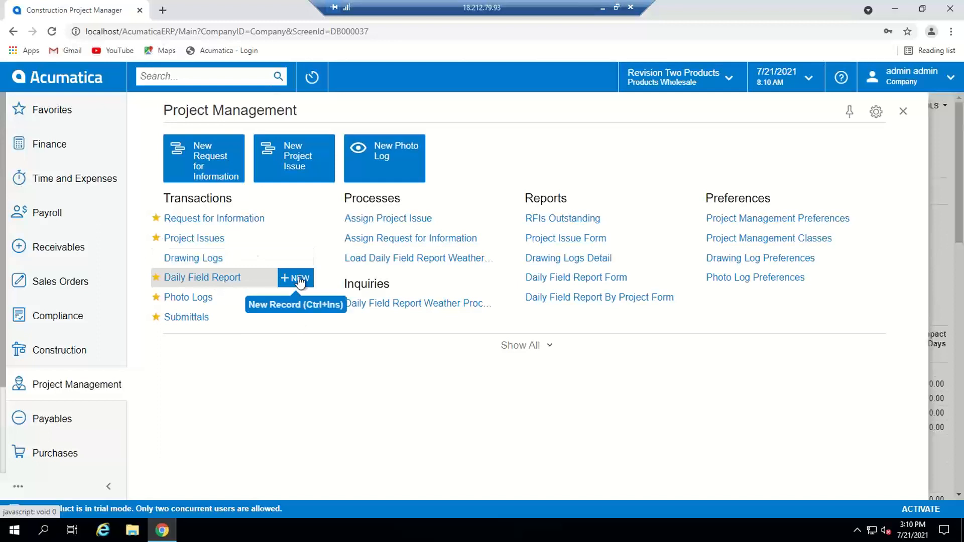
left_click(52, 113)
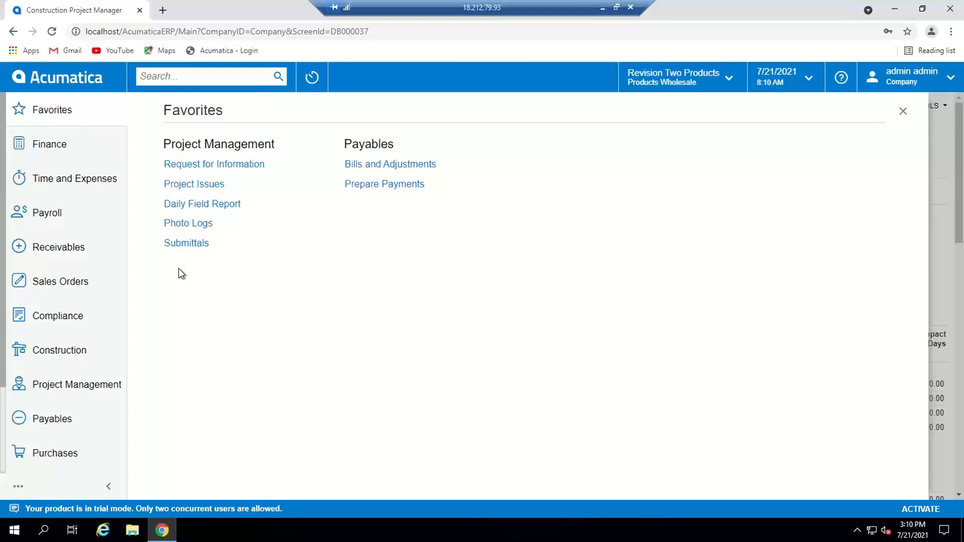
left_click(71, 80)
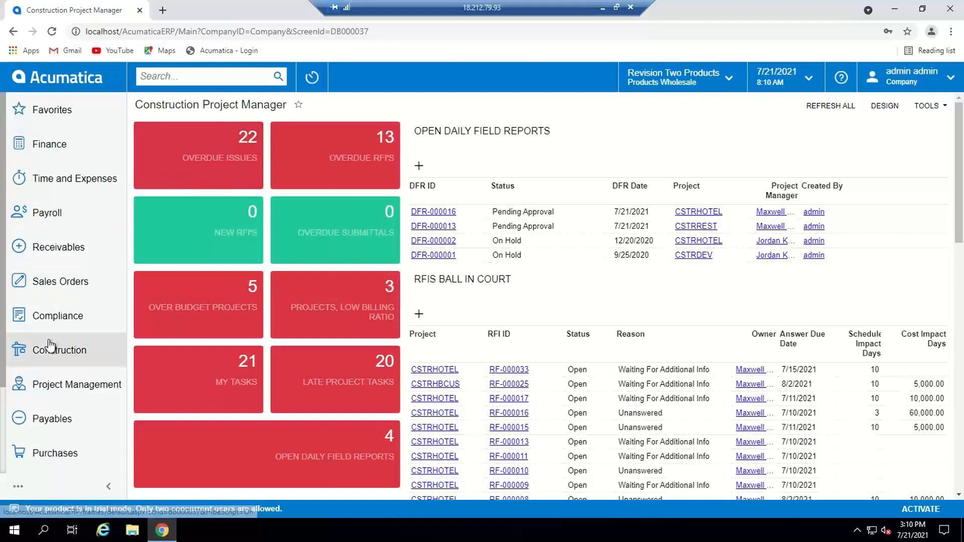
Step: Show all available dashboards and open the Project Dashboard
scroll(50, 347, "down", 2)
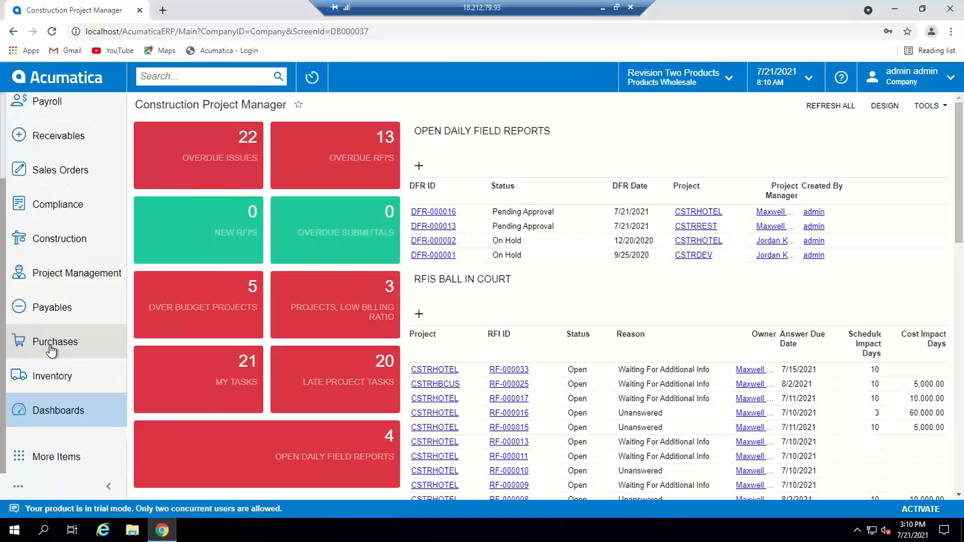
left_click(58, 411)
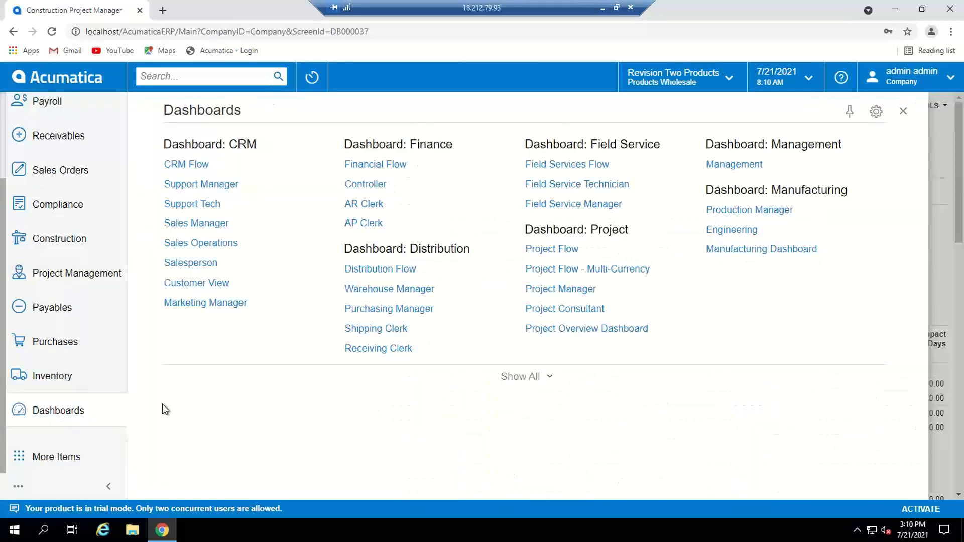
left_click(530, 378)
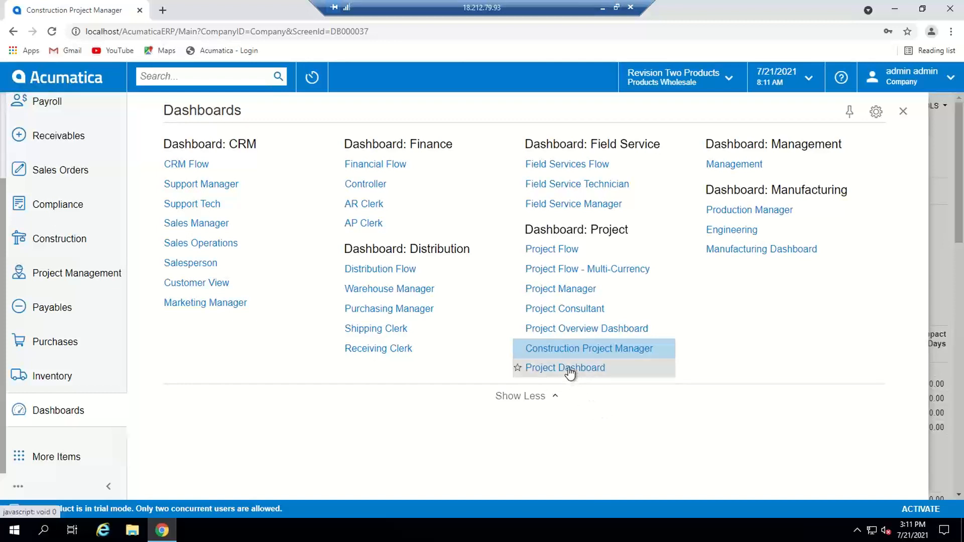
left_click(570, 369)
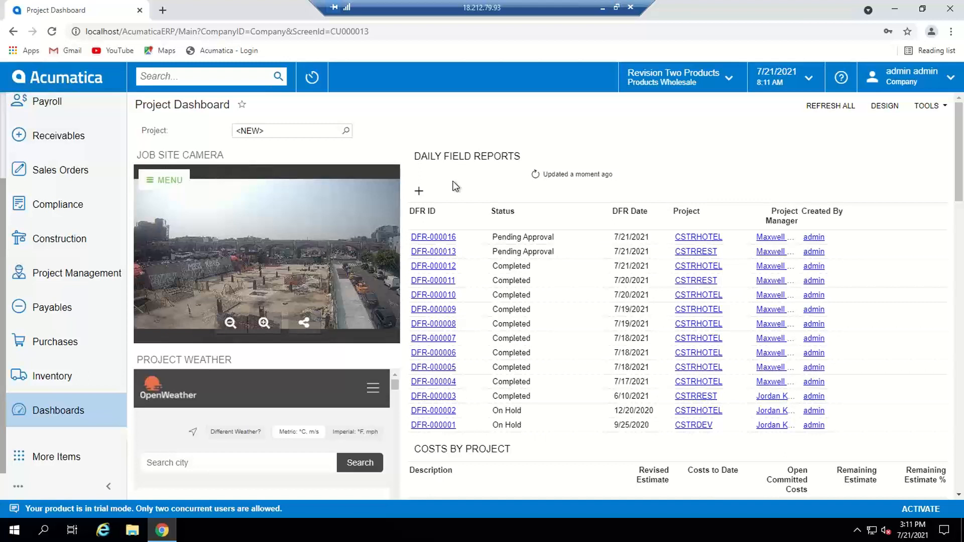
Step: Create a new daily field report for project CSTRHOTEL and assign the Chief Financial Officer as its project manager
left_click(419, 192)
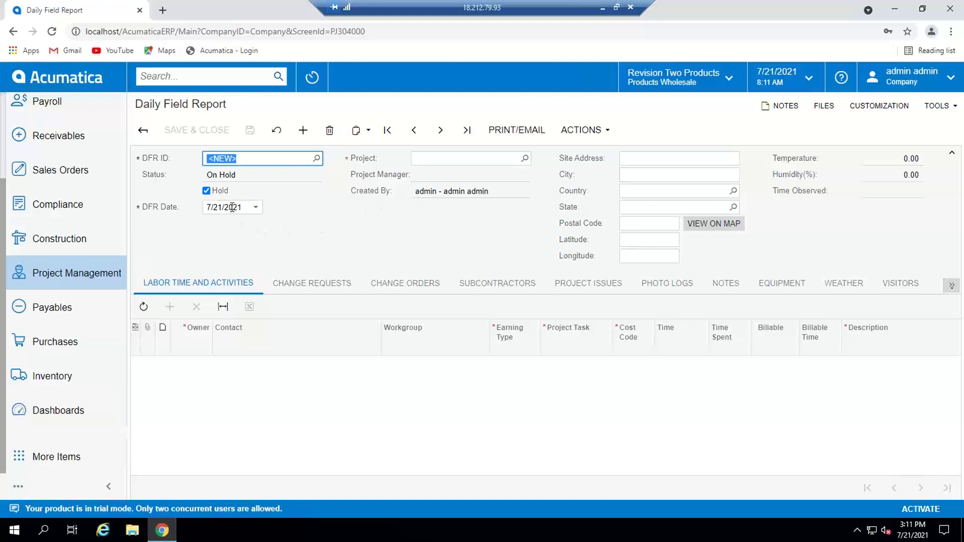
left_click(525, 158)
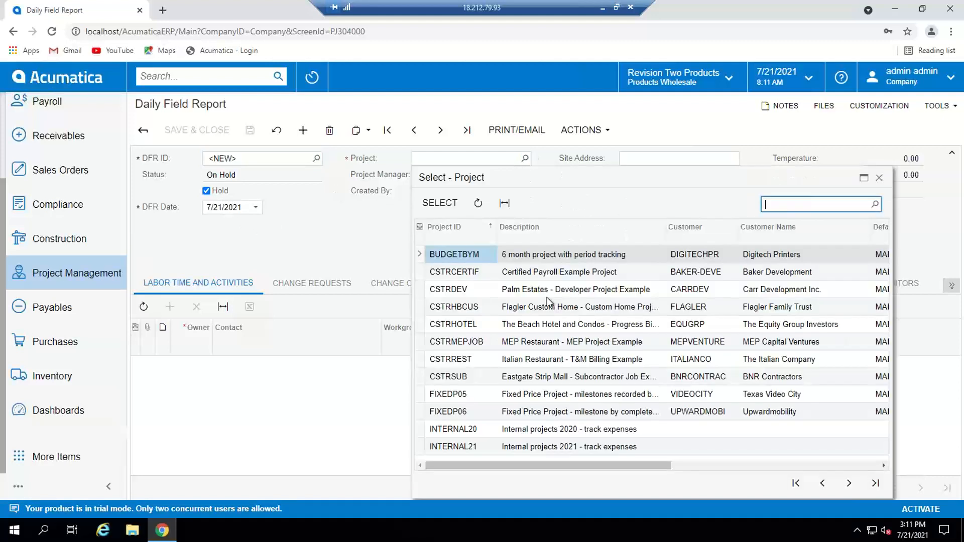
double_click(467, 325)
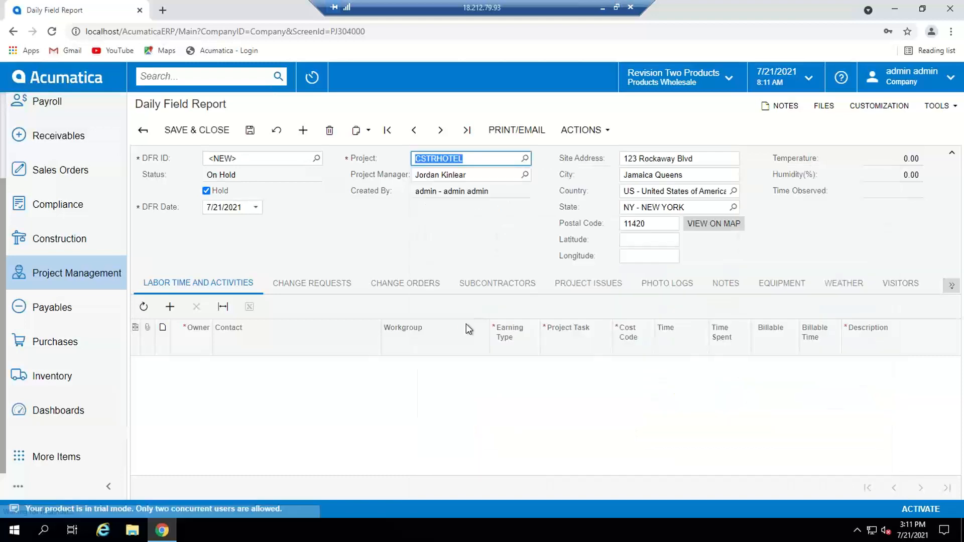
left_click(525, 174)
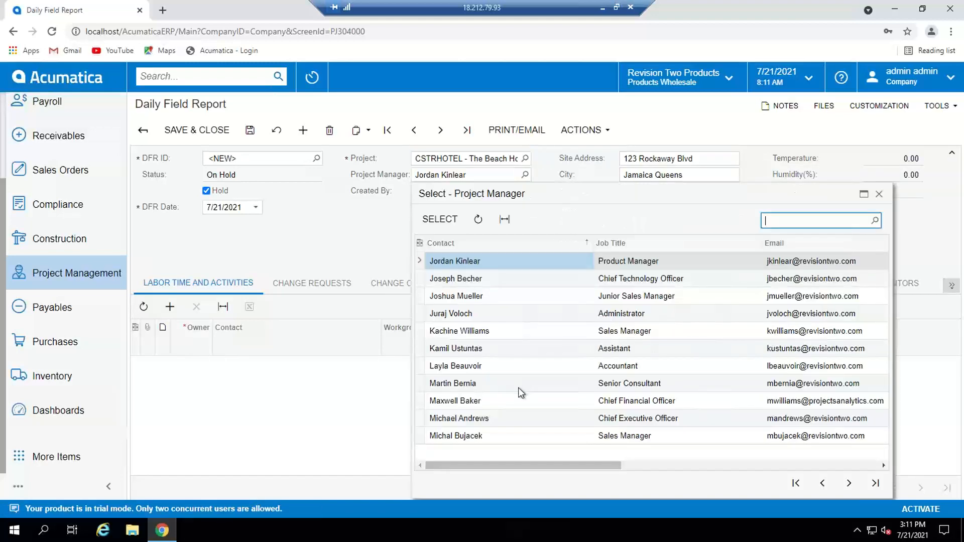
double_click(480, 401)
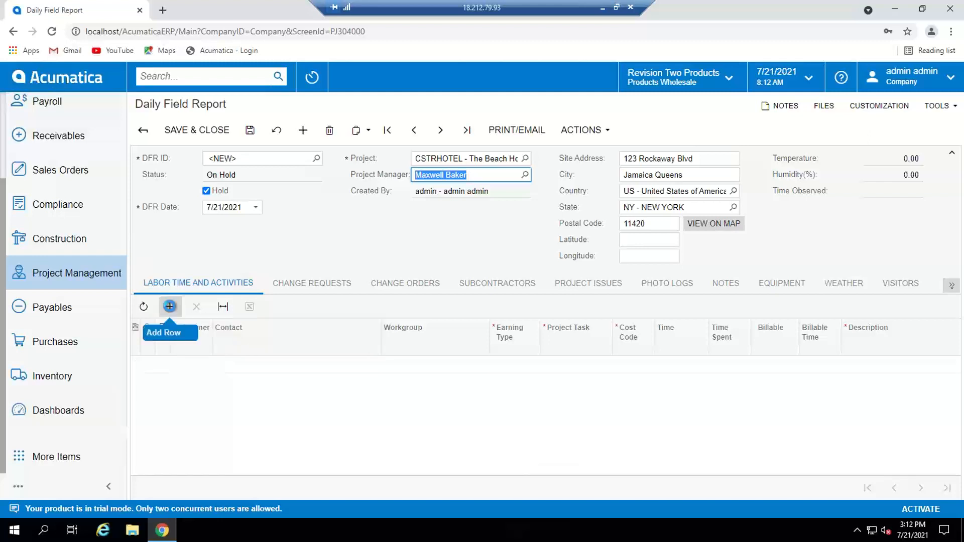
Step: Add a labor time row to the report with the first-listed journeyman as owner and Construction Crew as workgroup
left_click(170, 307)
left_click(216, 365)
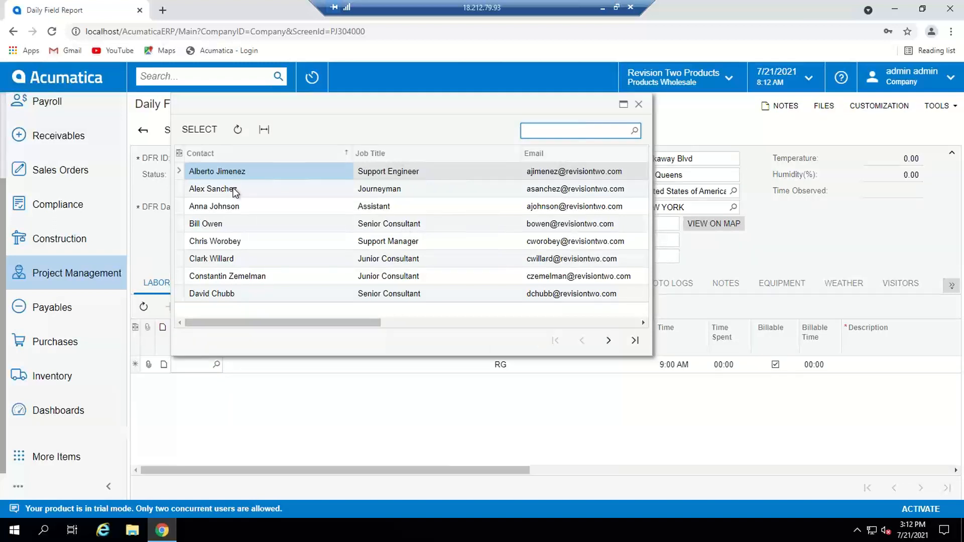
double_click(235, 190)
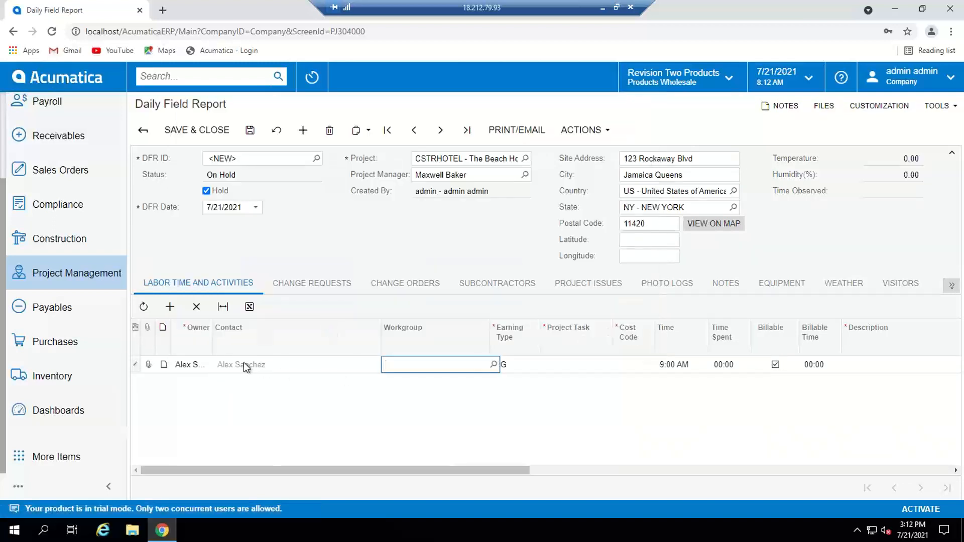
left_click(493, 364)
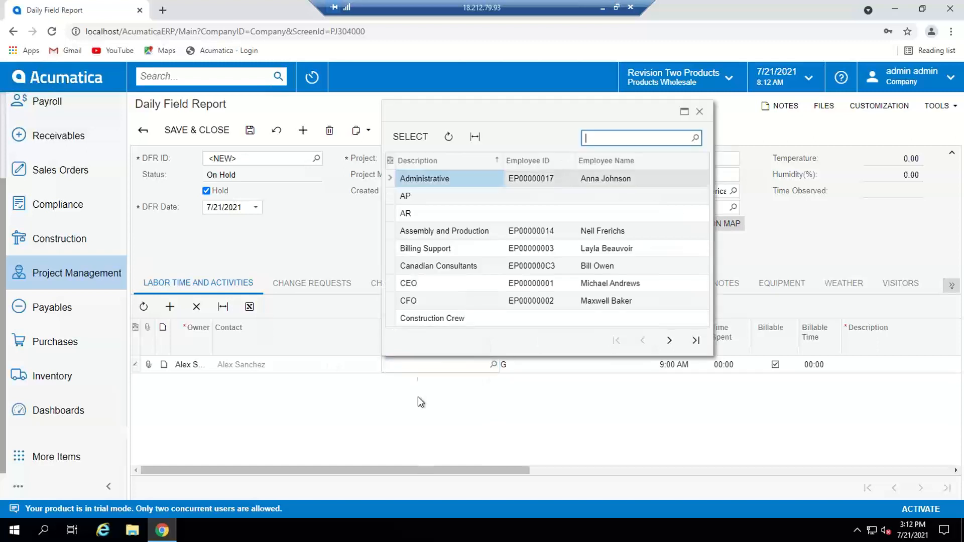
double_click(428, 320)
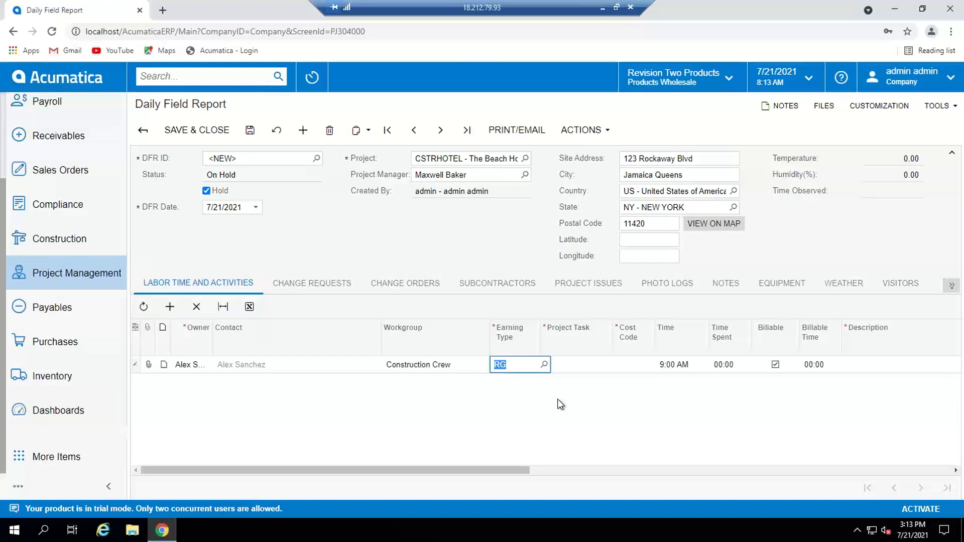
Step: Keep earning type RG and assign the labor row to project task 03 with cost code 03-300
key("Tab")
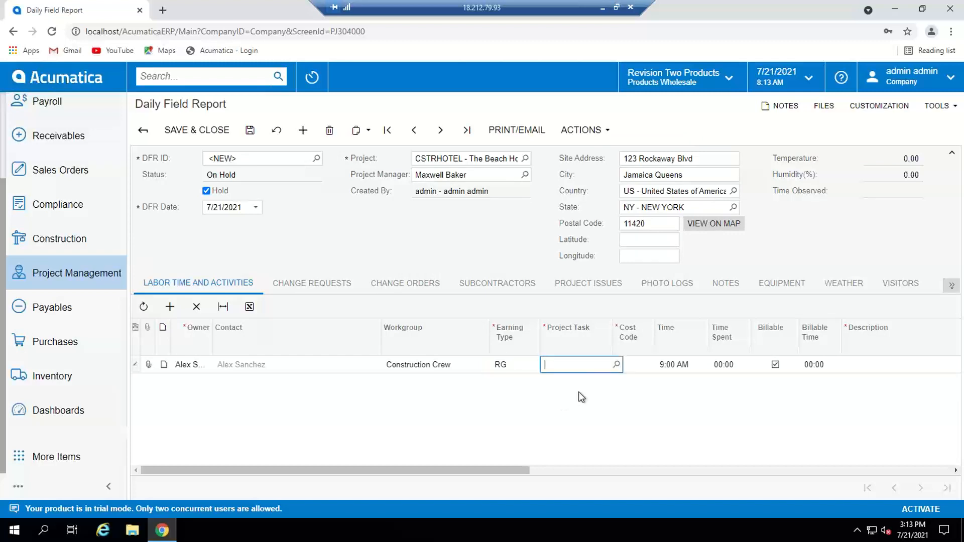
left_click(616, 364)
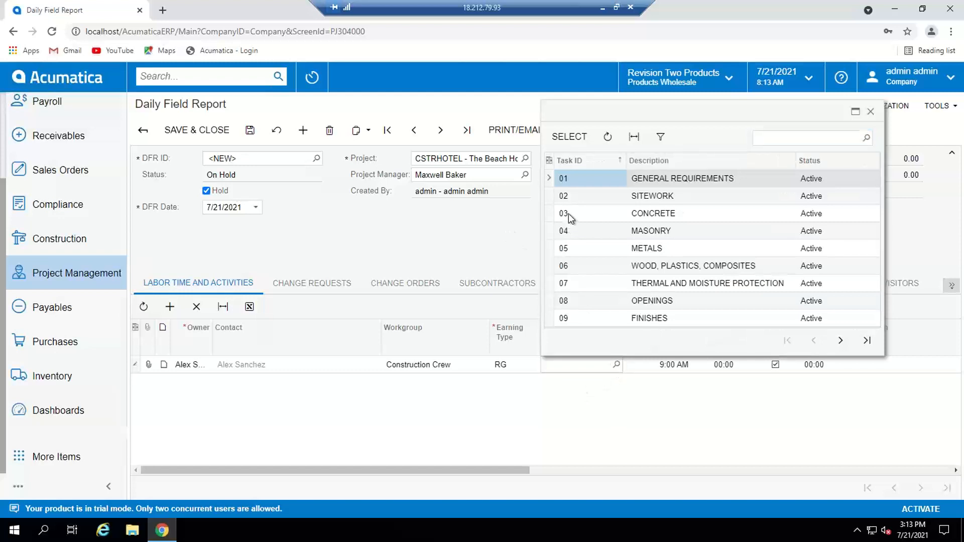
double_click(567, 216)
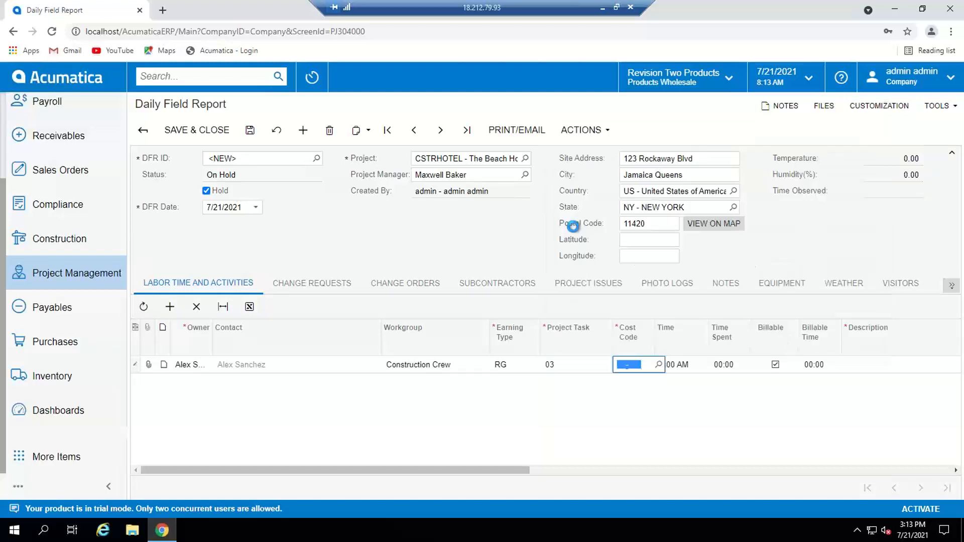
left_click(659, 365)
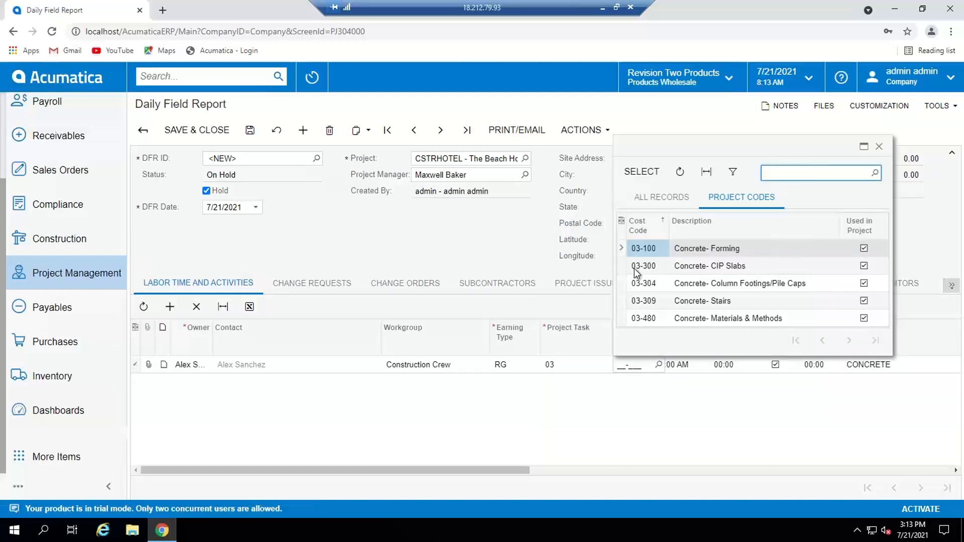
double_click(635, 268)
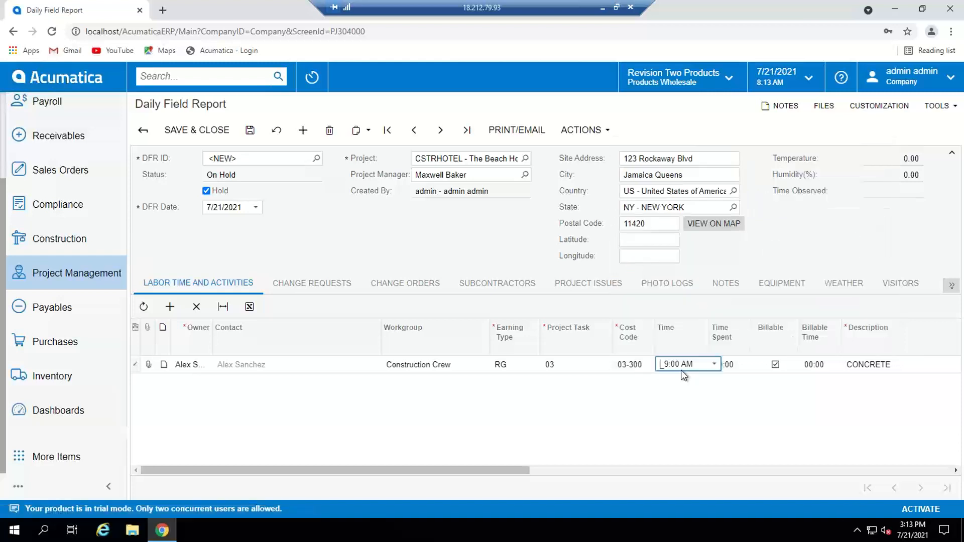
Step: Set the labor row's time spent to 04:00, make it non-billable and save the daily field report
left_click(734, 363)
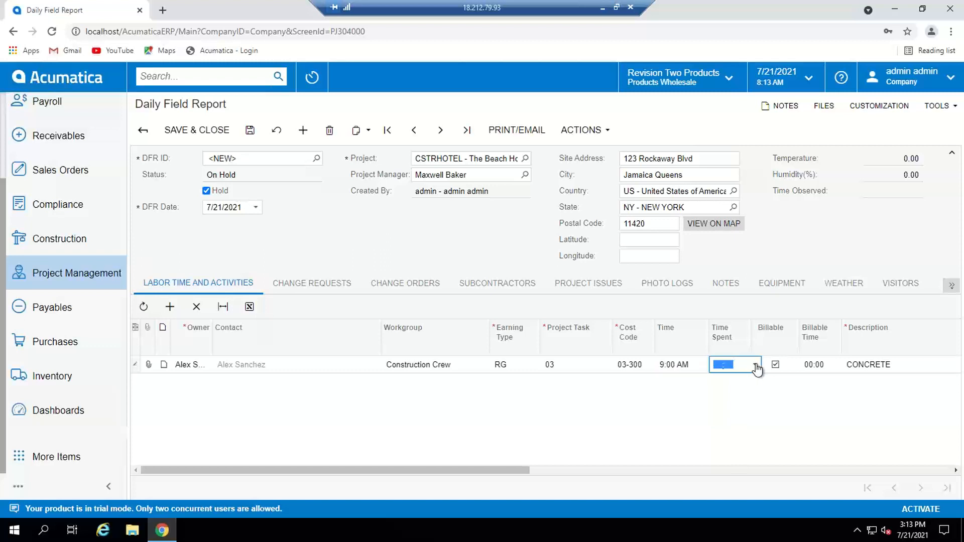
left_click(755, 366)
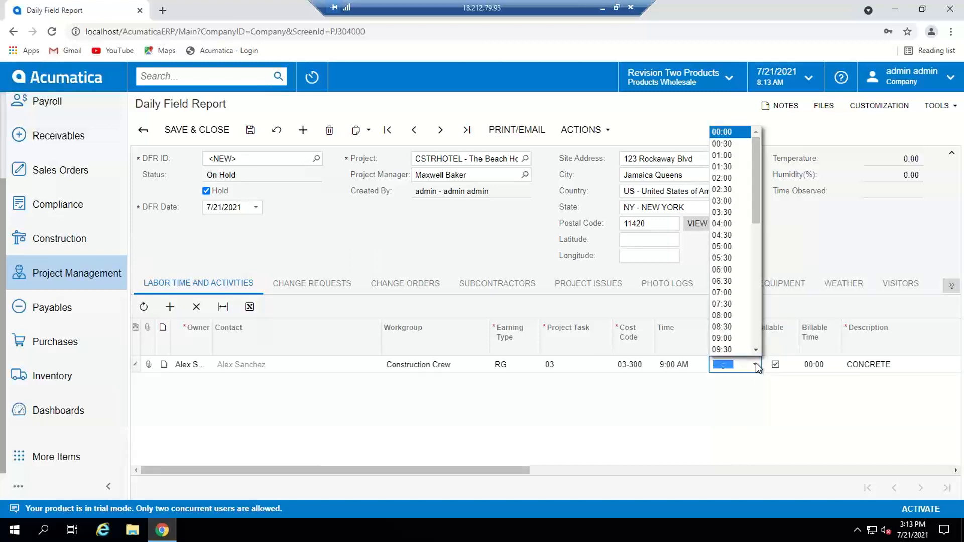
left_click(725, 224)
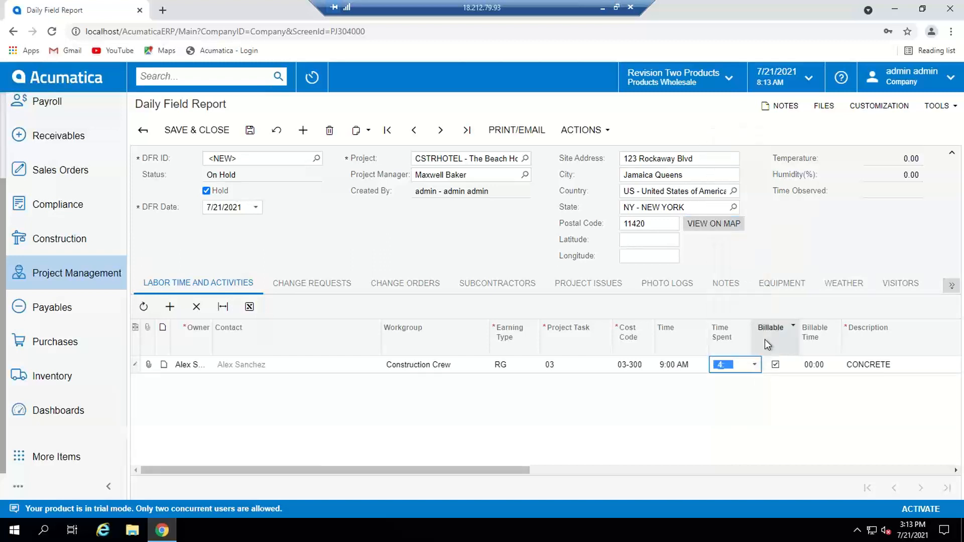
left_click(776, 366)
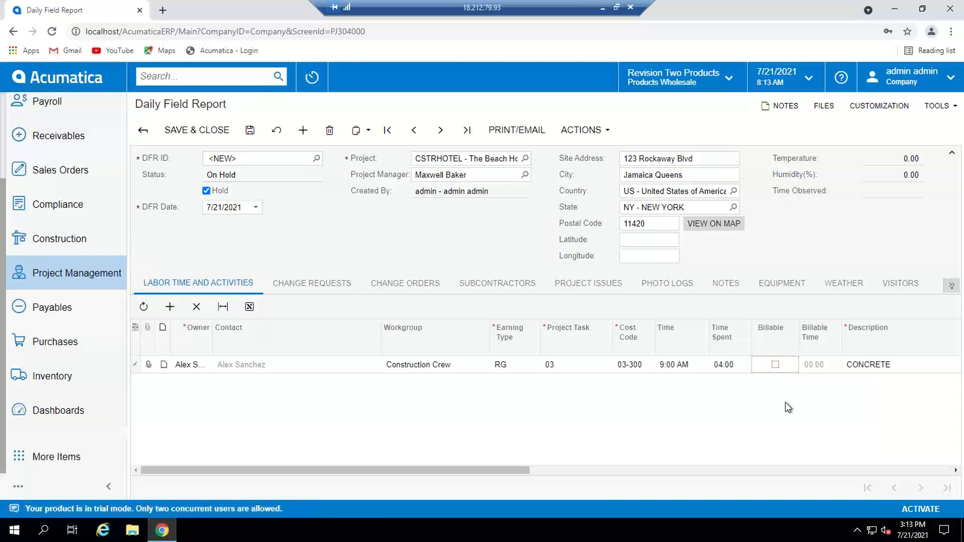
left_click(250, 131)
Step: Check the report's change requests and start a new change order from it with the description EXTRA COSTS
left_click(309, 287)
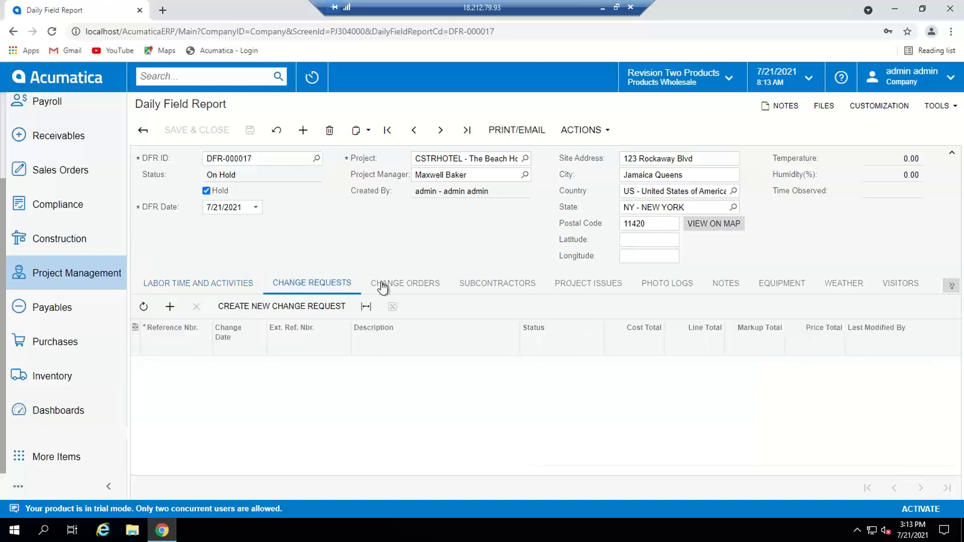
left_click(310, 307)
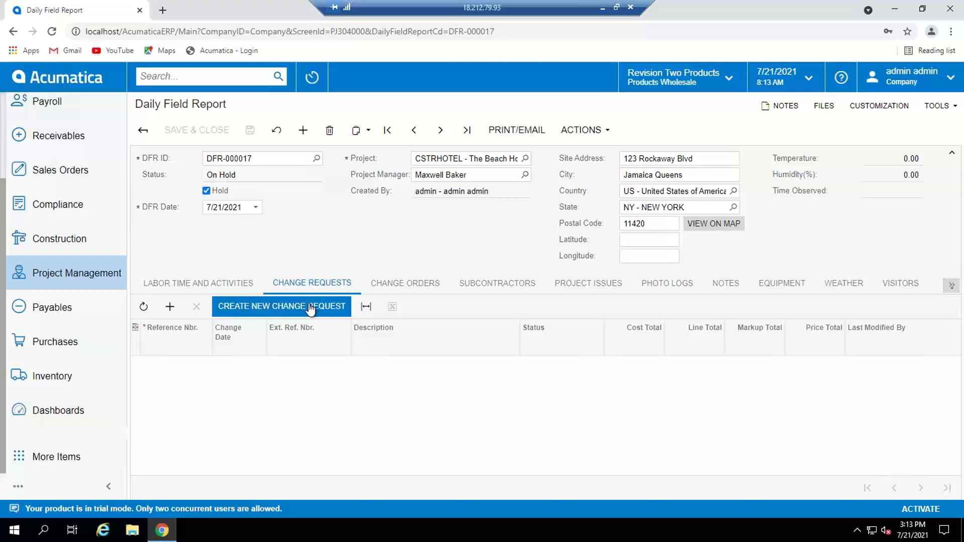
left_click(415, 287)
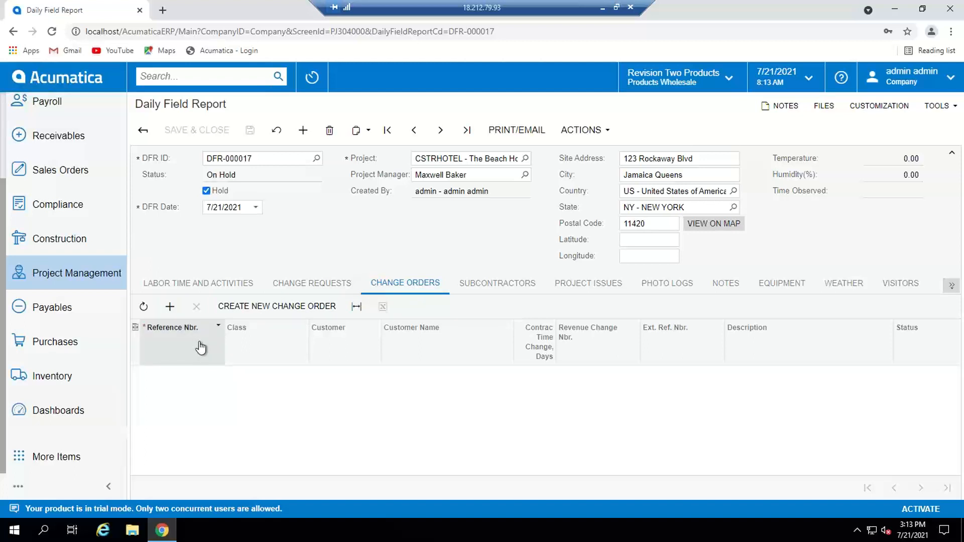
left_click(279, 306)
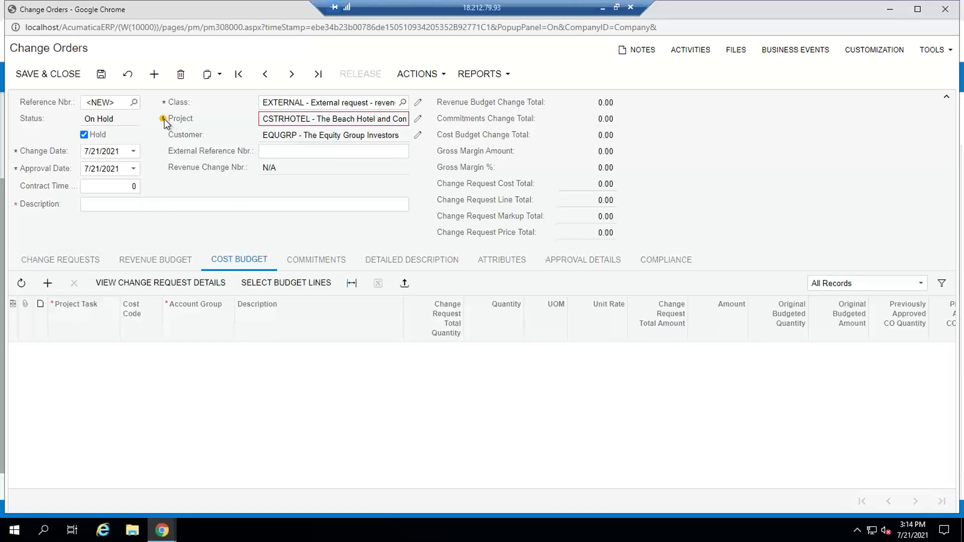
mouse_move(163, 119)
left_click(186, 204)
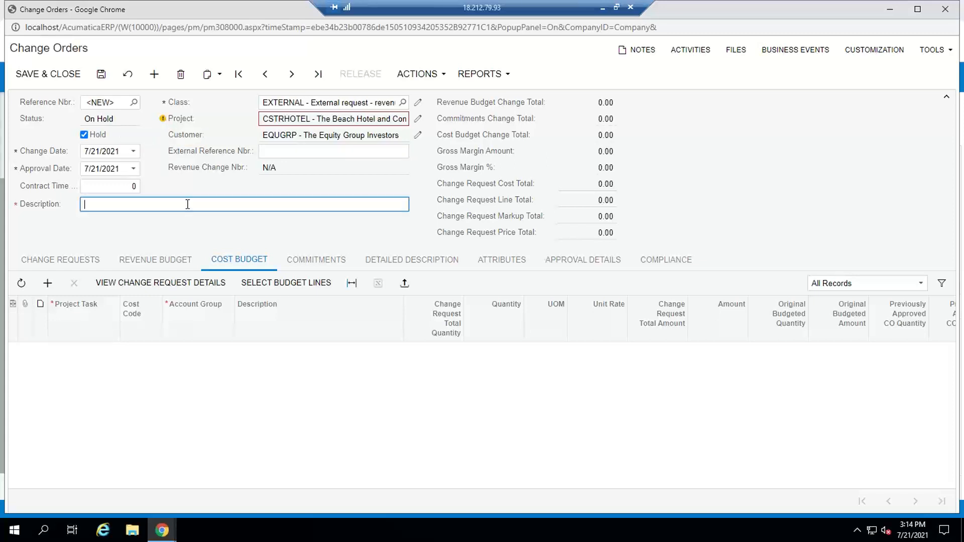
type("EXTRA COSTS")
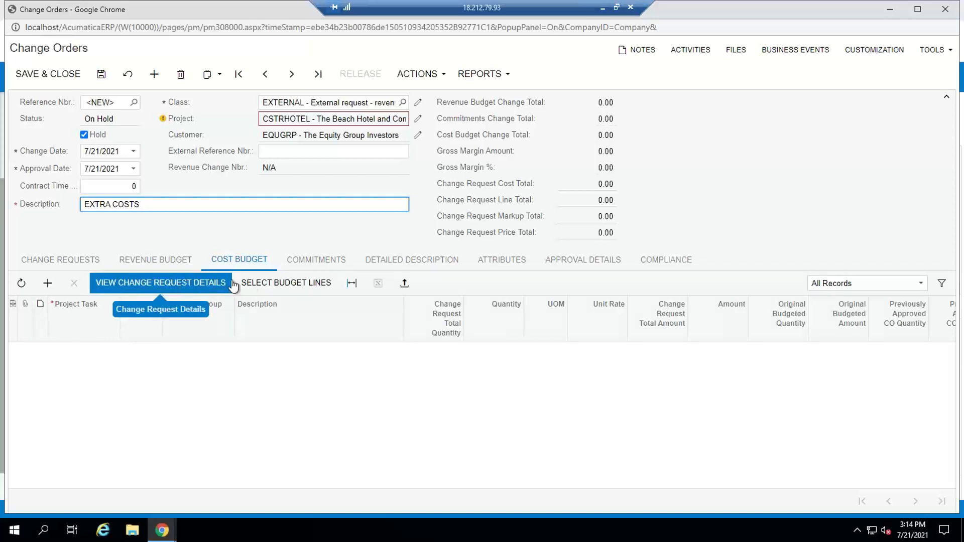
Step: Add the project task 03 budget line with cost code 03-300 and account group SUBCON to the change order's cost budget
left_click(284, 284)
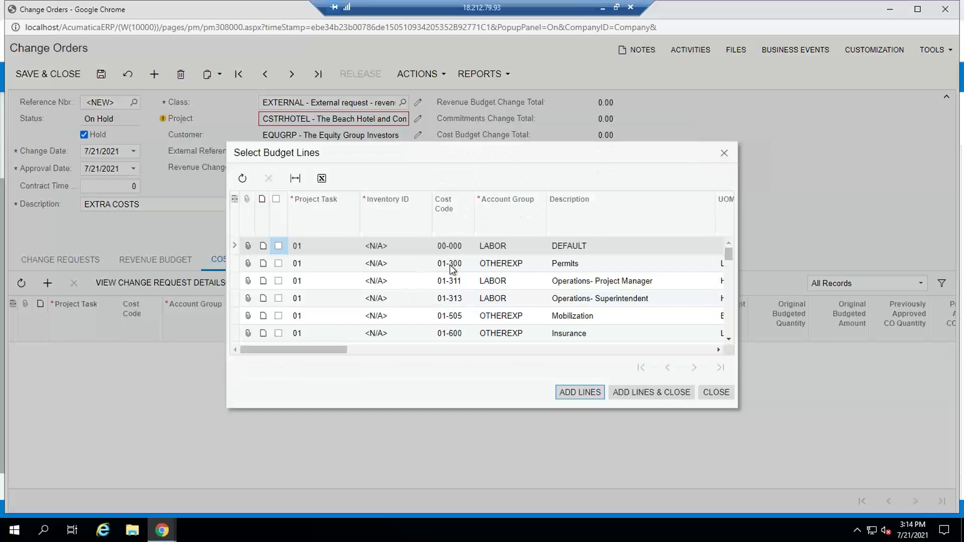
scroll(450, 271, "down", 3)
scroll(451, 271, "down", 3)
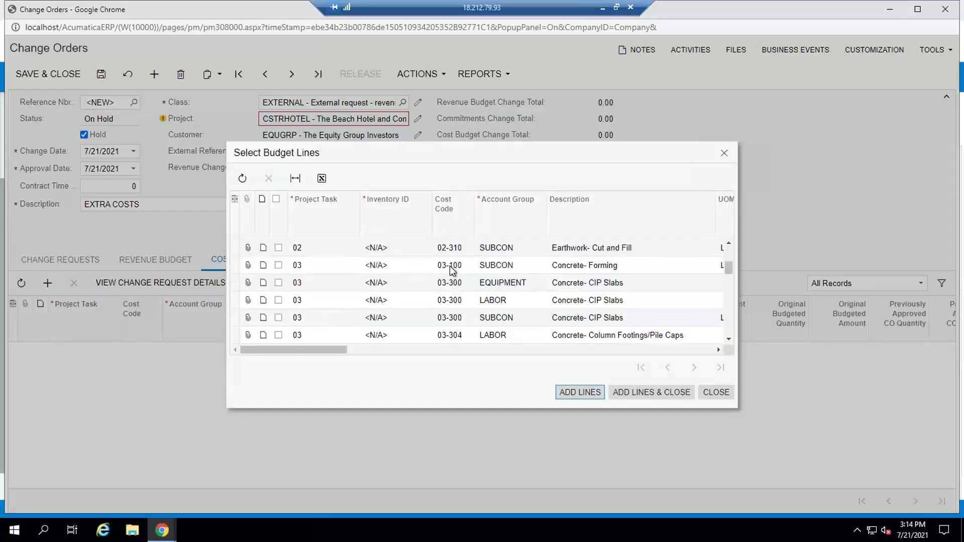
left_click(279, 318)
left_click(278, 318)
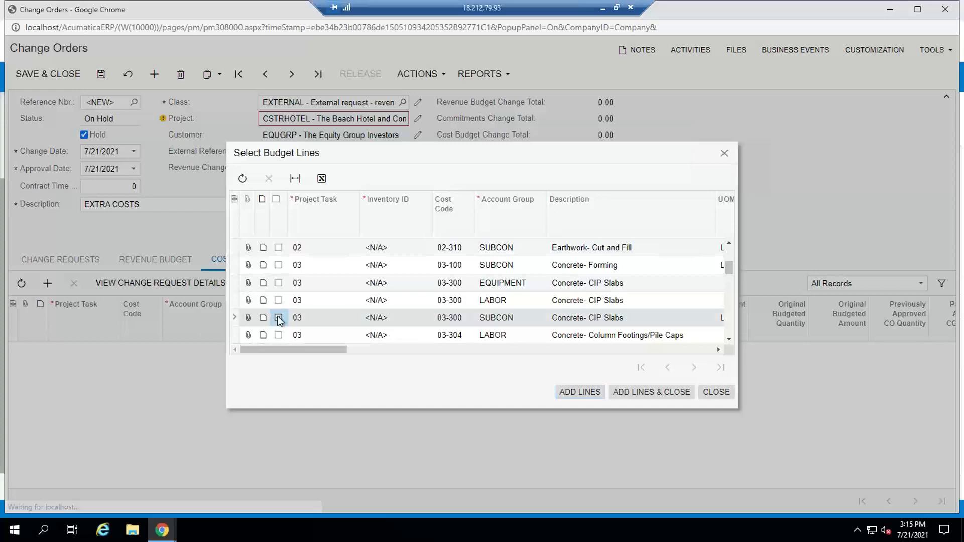
left_click(640, 392)
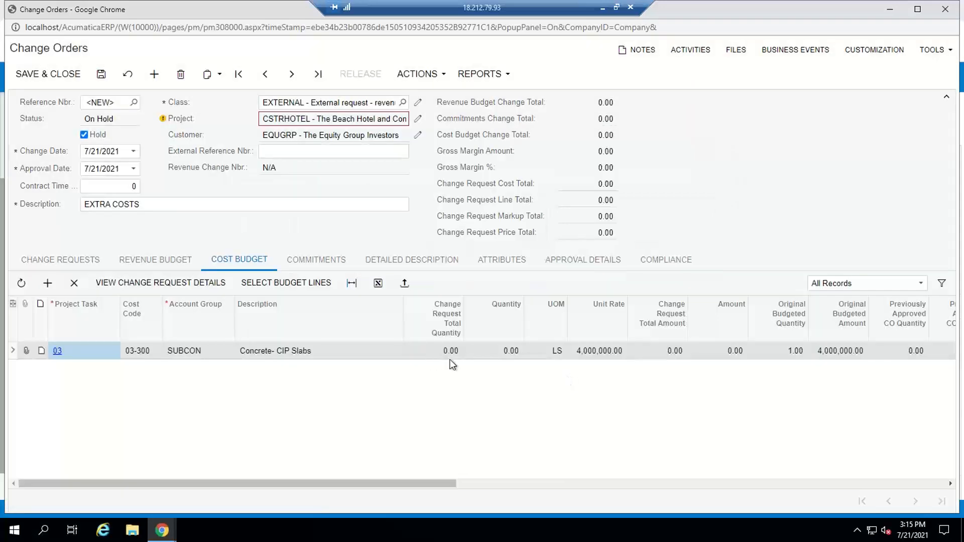
Step: Set the Concrete- CIP Slabs cost line to quantity 1 and unit rate 5,000, keeping LS as the unit of measure
left_click(491, 352)
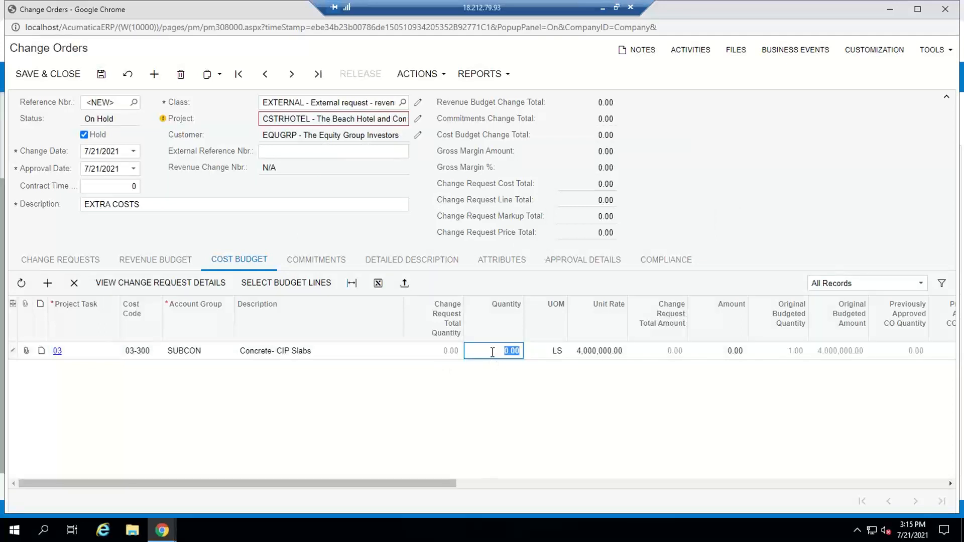
type("1")
key("Tab")
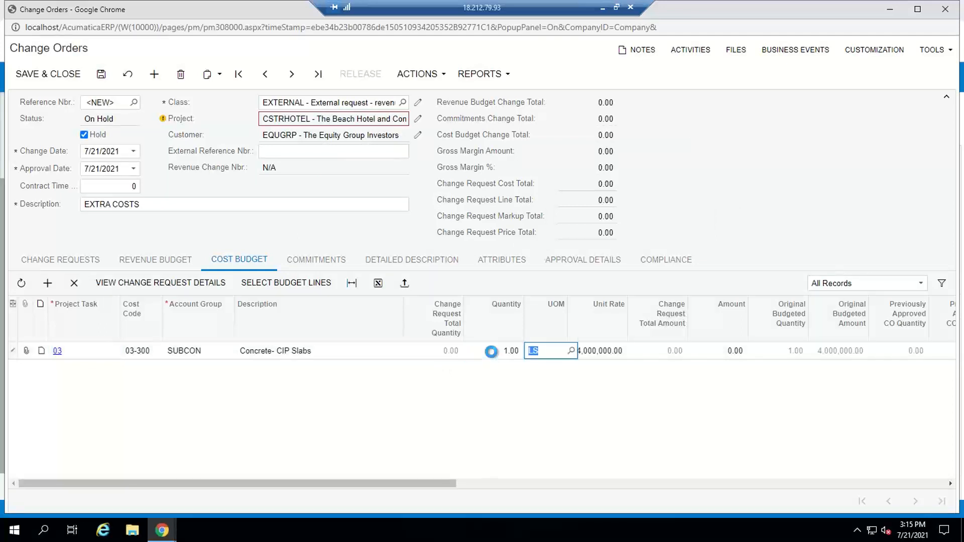
key("Tab")
type("5000")
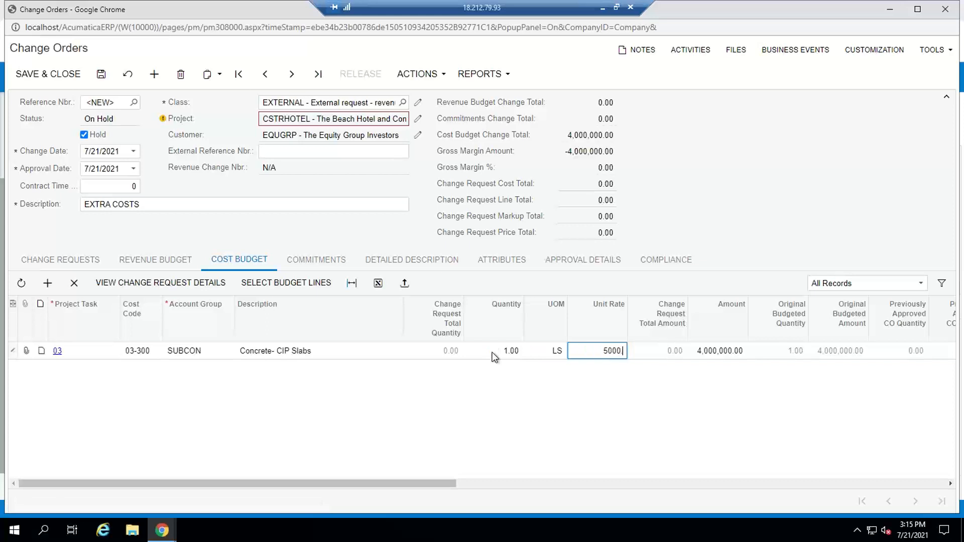
key("Tab")
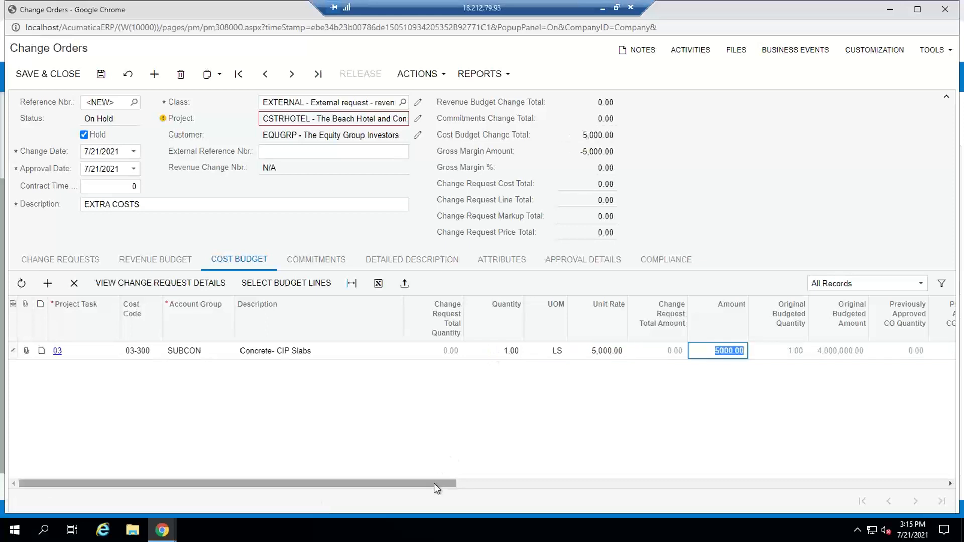
left_click_drag(434, 484, 366, 454)
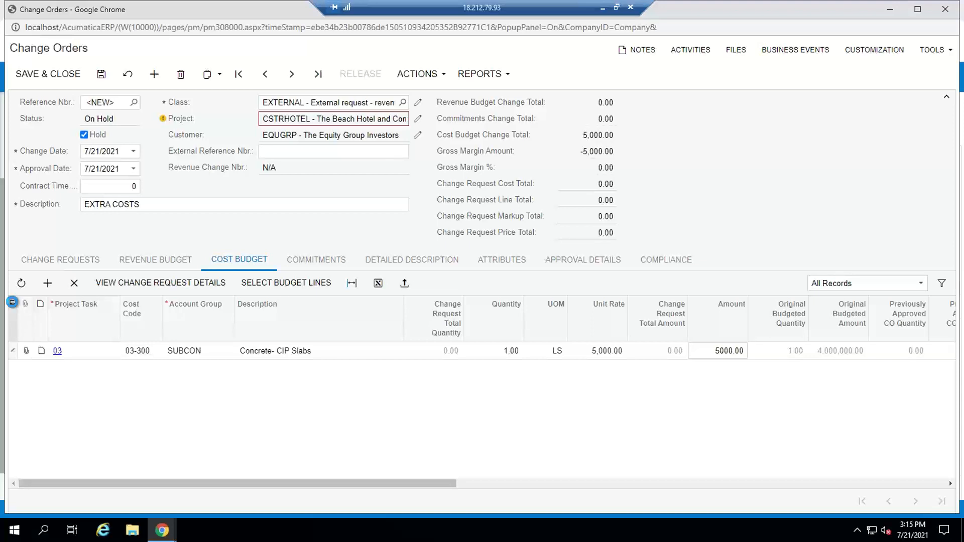
left_click(13, 304)
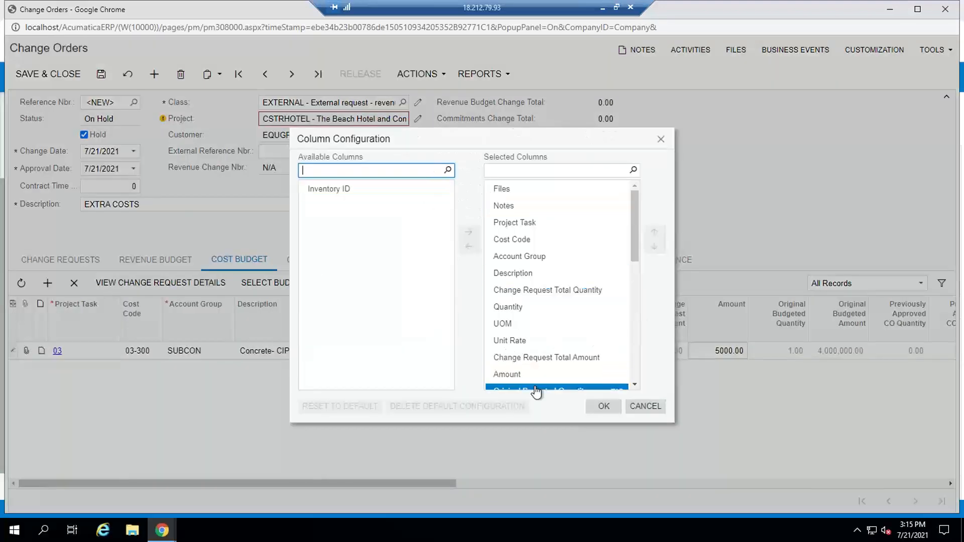
left_click(642, 407)
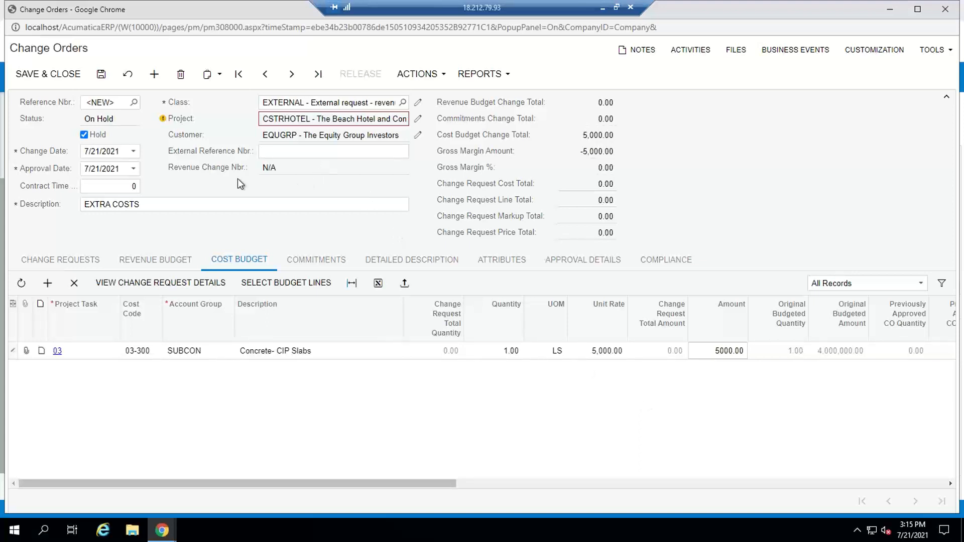
Step: Take the change order off hold, then save and close it to return to the daily field report
left_click(83, 135)
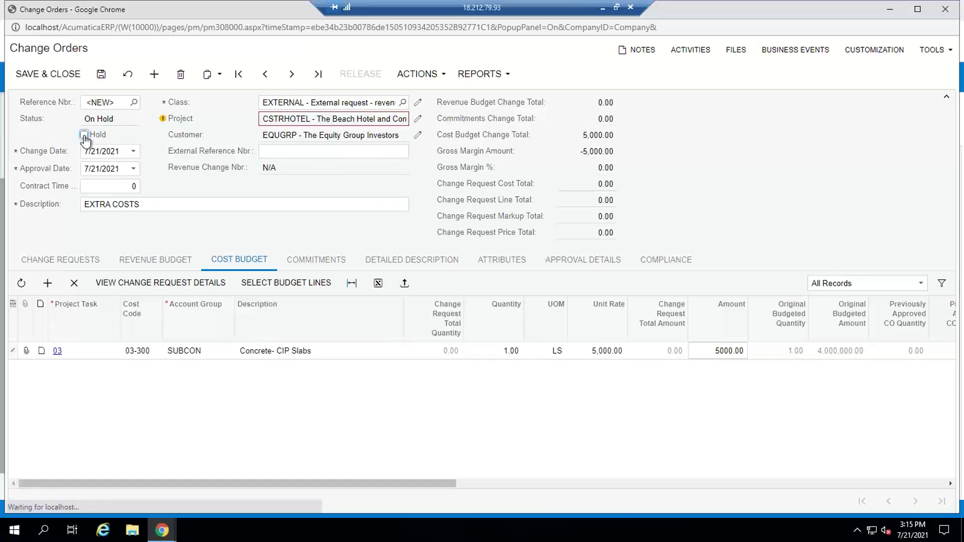
left_click(65, 75)
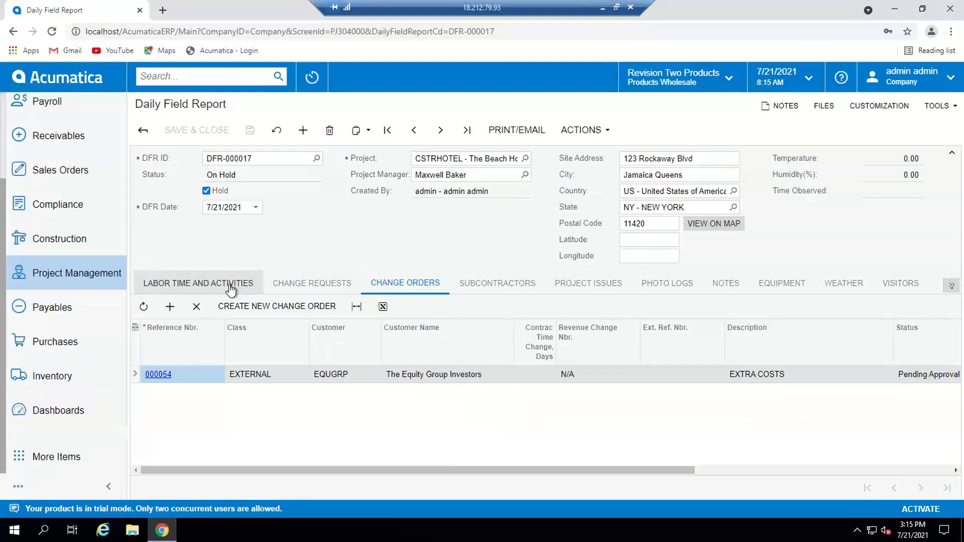
Step: Add a subcontractor row to the report for Cornerstone Concrete on project task 03 with cost code 03-300
left_click(494, 286)
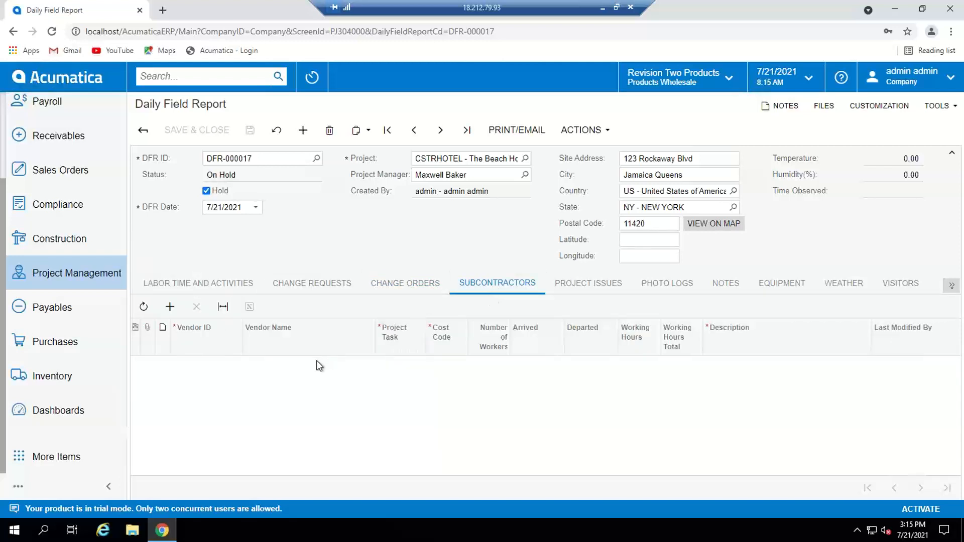
left_click(171, 307)
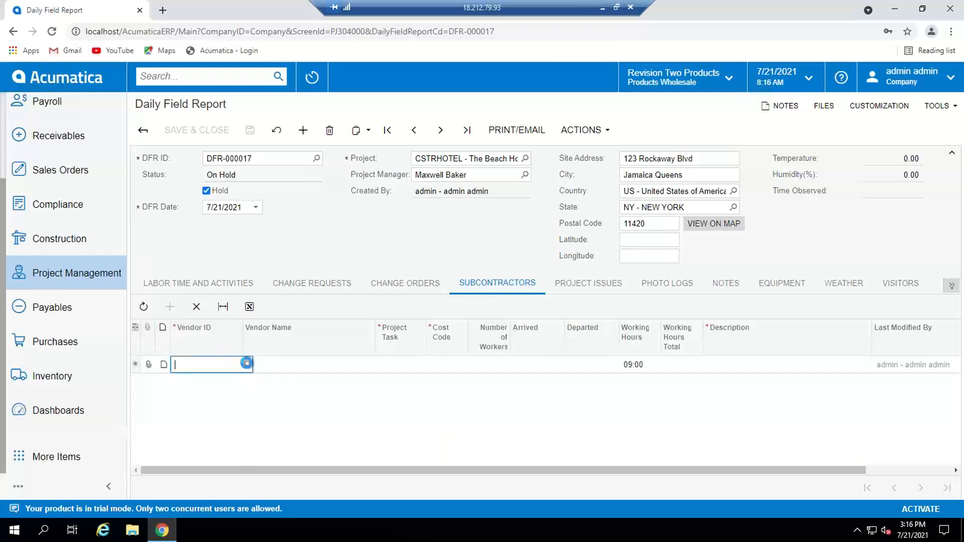
left_click(246, 364)
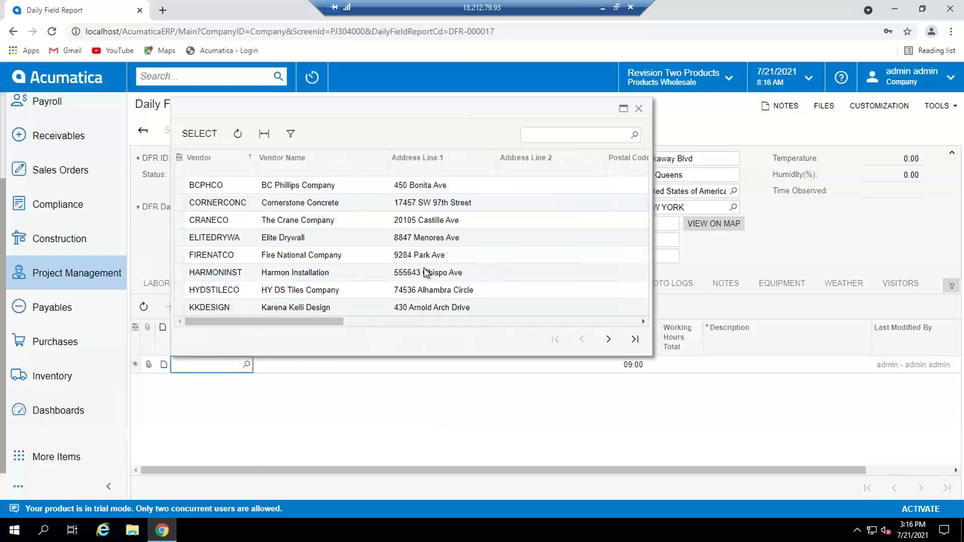
double_click(278, 206)
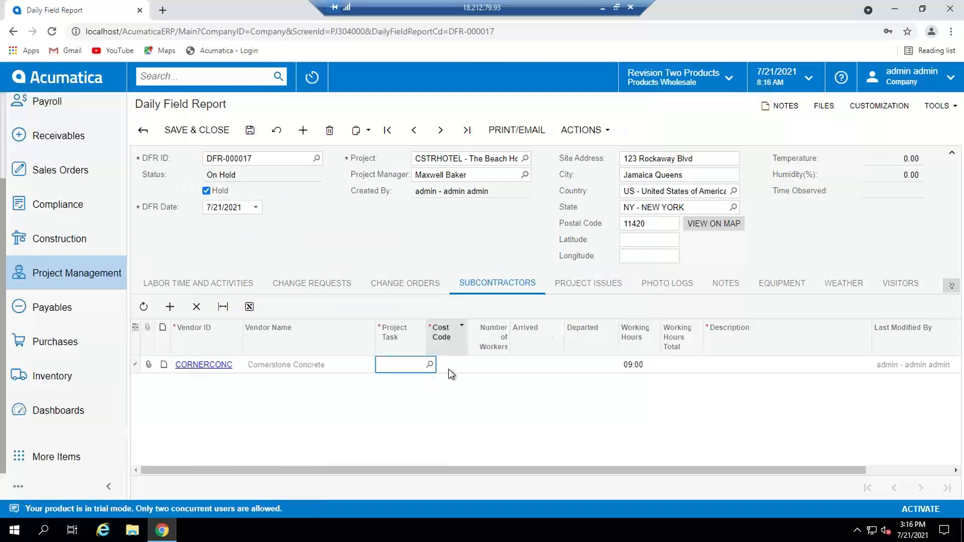
left_click(430, 365)
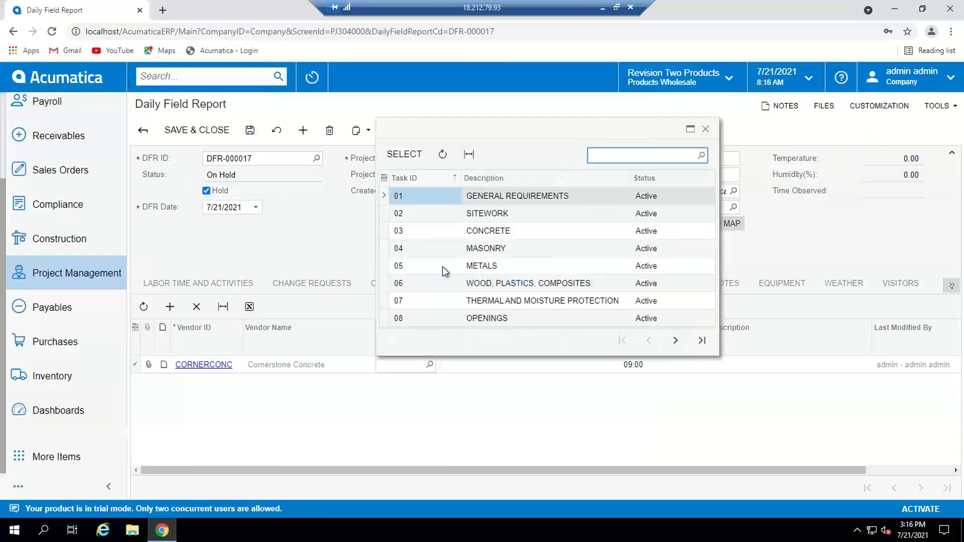
double_click(434, 230)
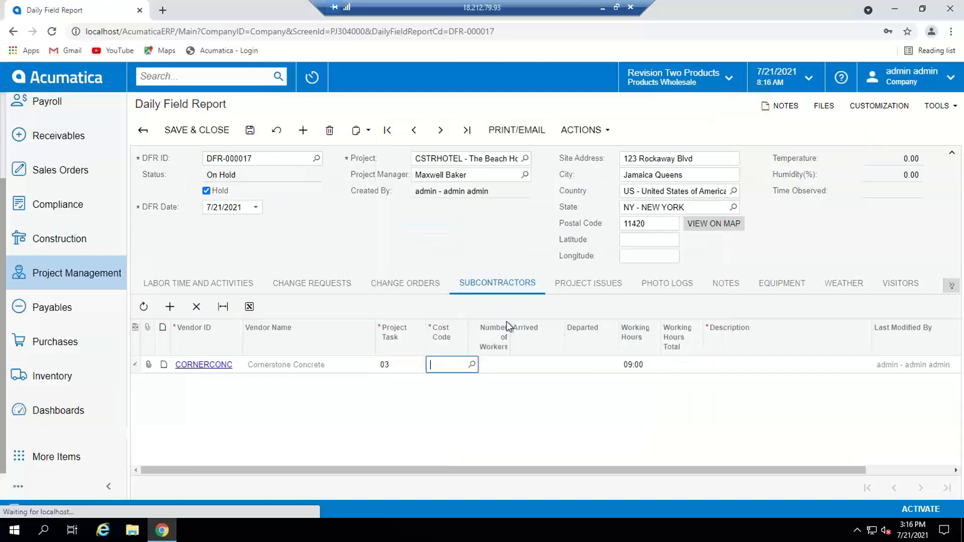
left_click(472, 365)
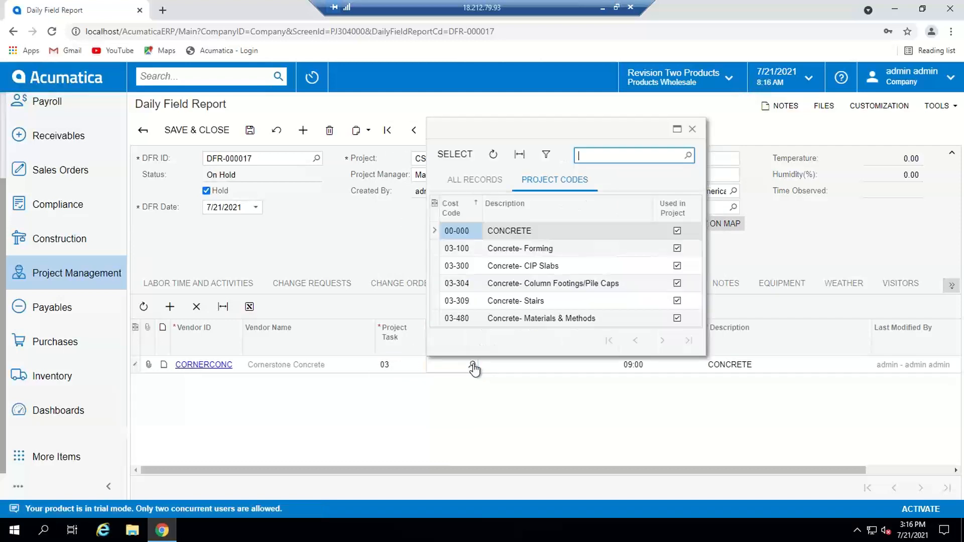
double_click(467, 267)
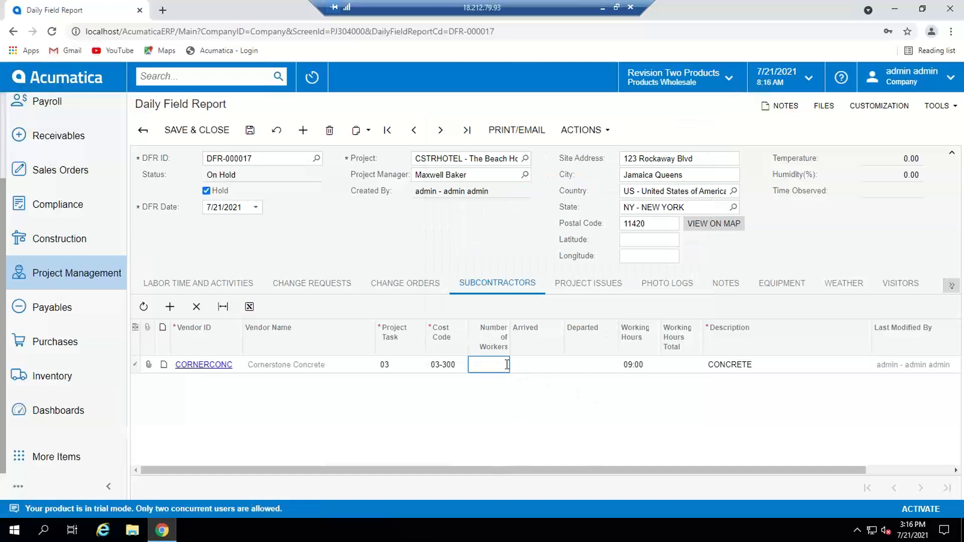
Step: Set the Cornerstone Concrete row to 5 workers, keeping its default arrival and departure times, working hours and description
type("5")
key("Tab")
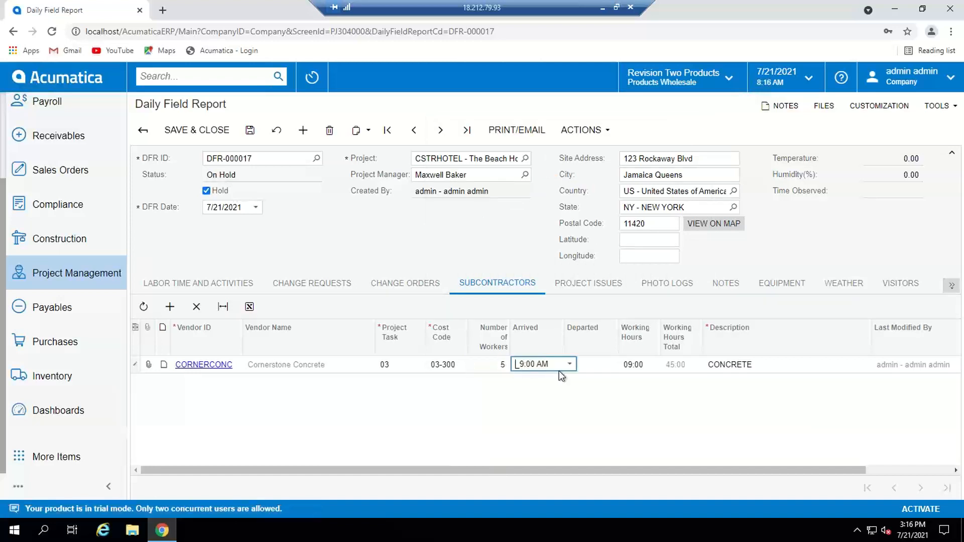
key("Tab")
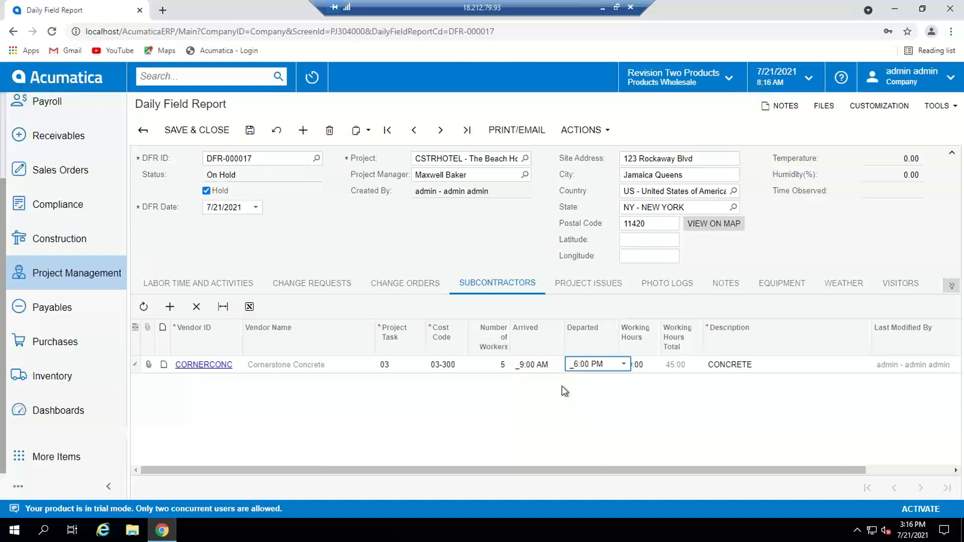
key("Tab")
key("Tab")
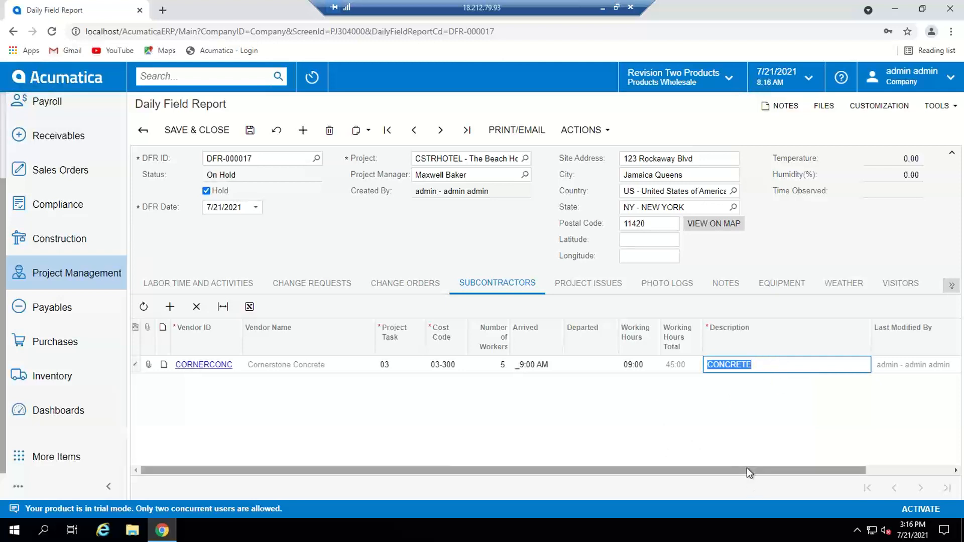
left_click_drag(746, 468, 691, 474)
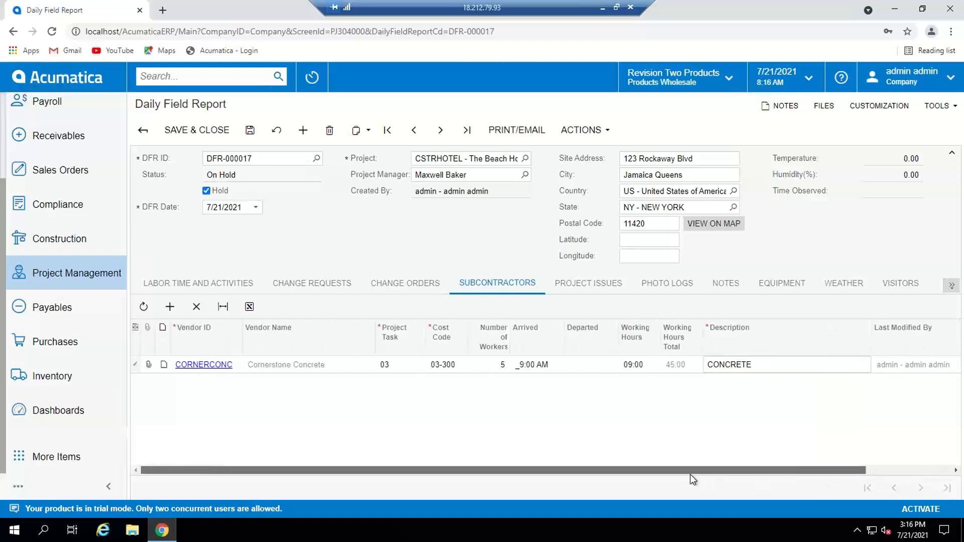
Step: Add a second subcontractor row for Standard Hardware Company on project task 08 with cost code 08-800
left_click(171, 307)
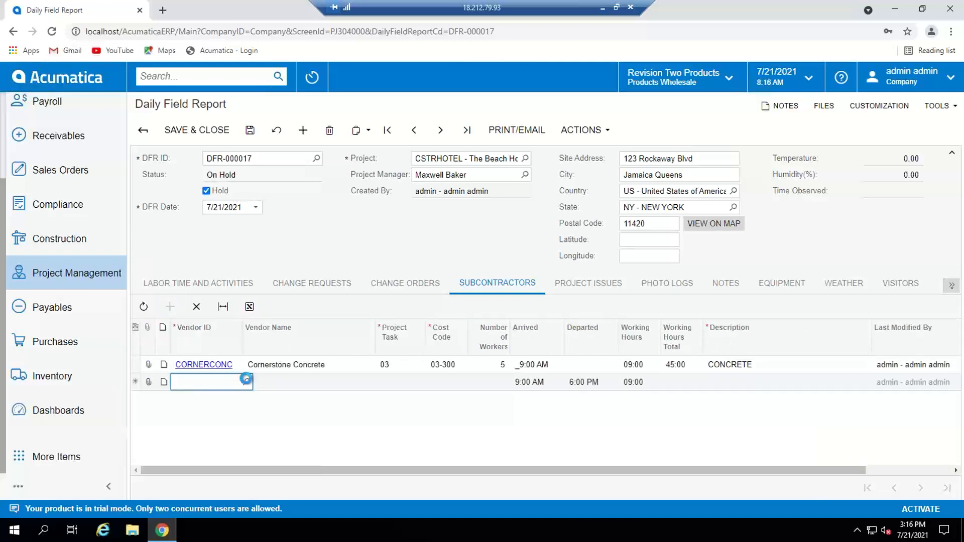
left_click(245, 381)
type("S")
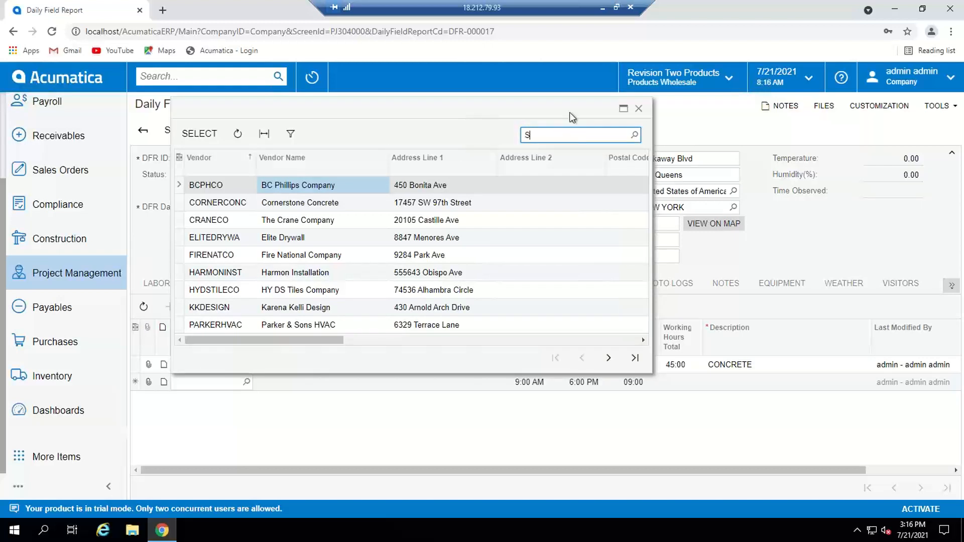
type("T")
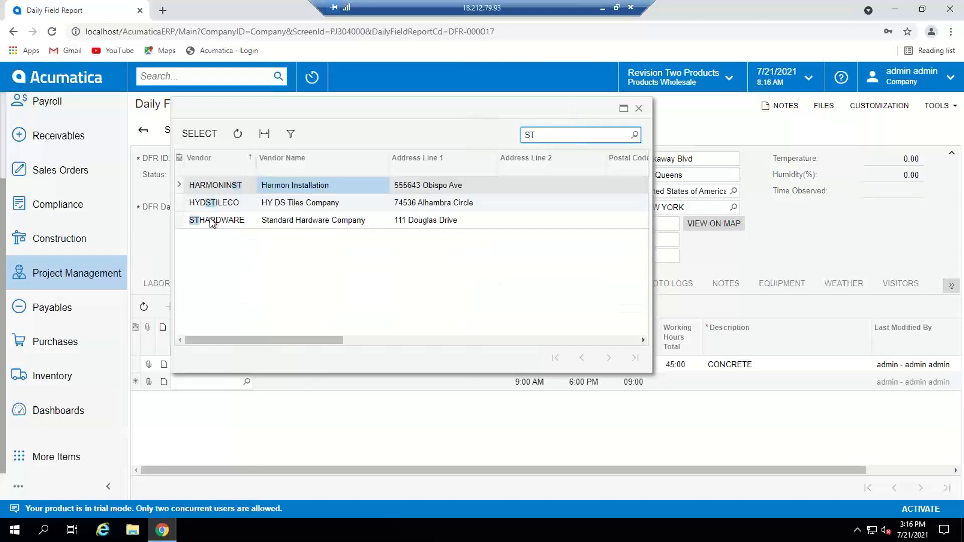
double_click(211, 220)
left_click(402, 383)
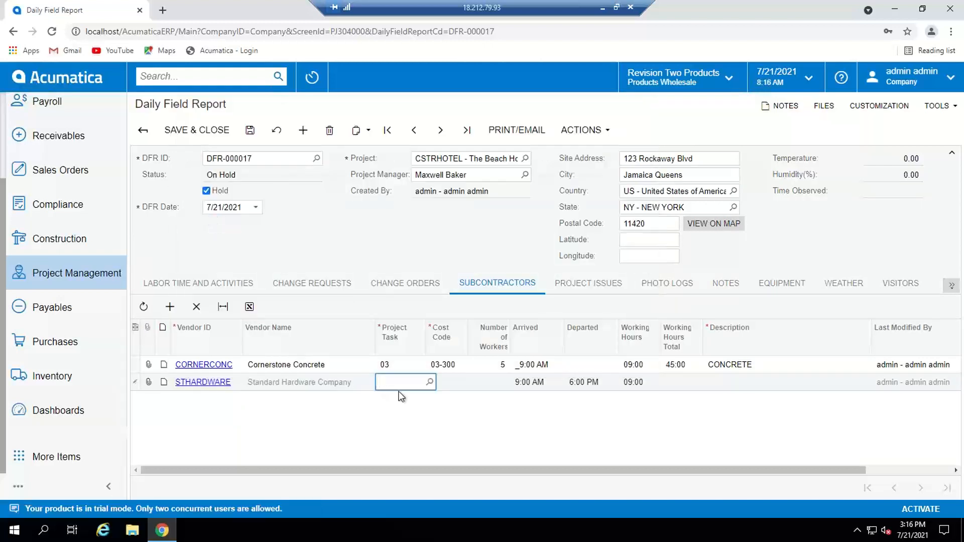
left_click(430, 383)
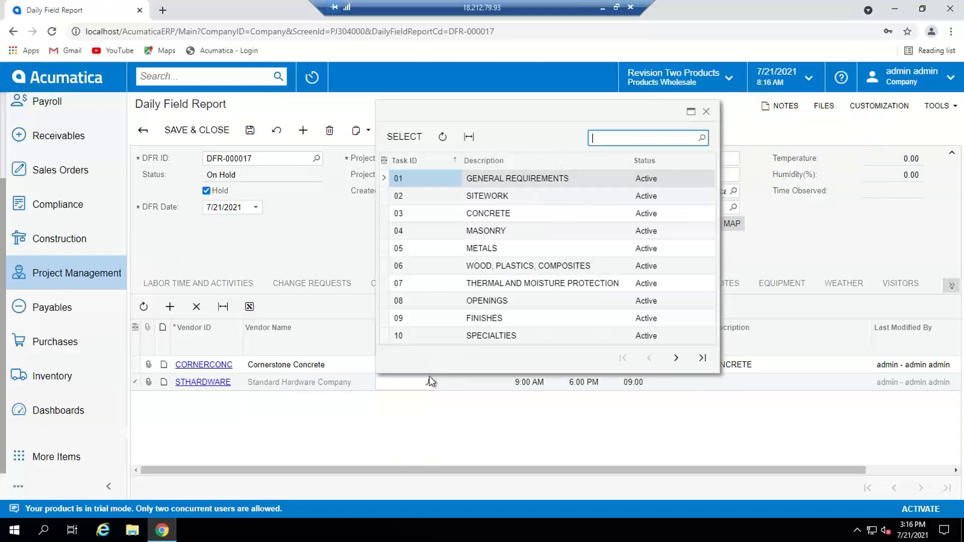
double_click(403, 300)
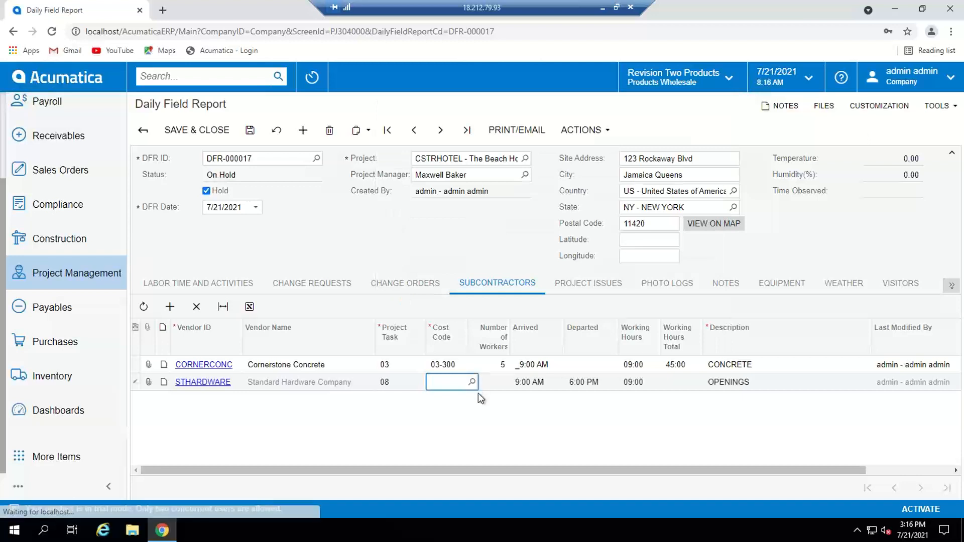
left_click(471, 382)
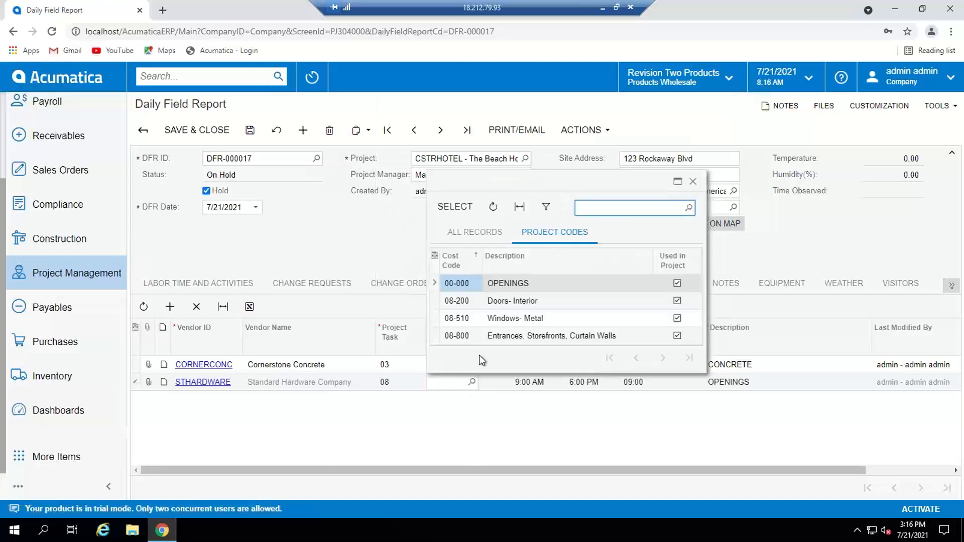
double_click(454, 336)
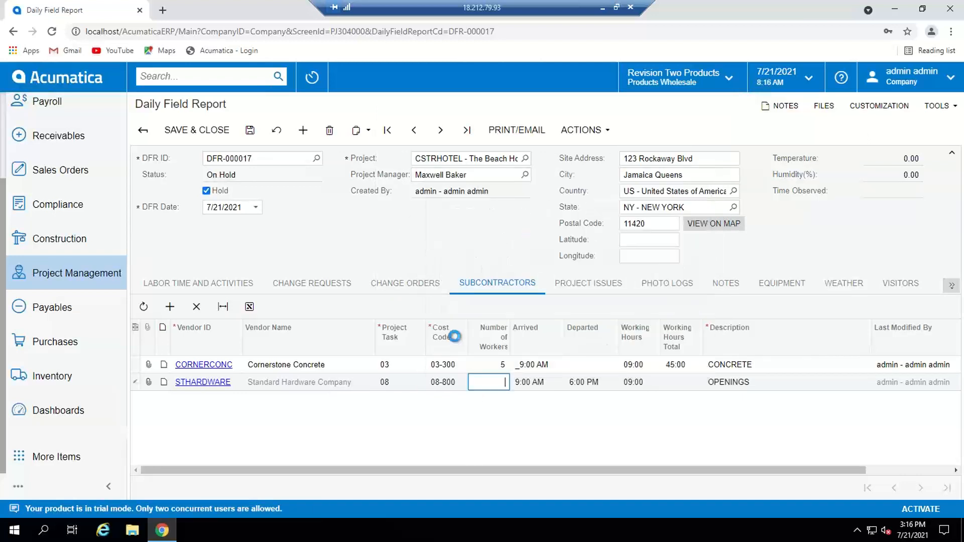
Step: Set the Standard Hardware Company row to 2 workers, keep its default times and description, and save the daily field report
type("2")
key("Tab")
key("Tab")
key("Tab")
key("Tab")
key("Tab")
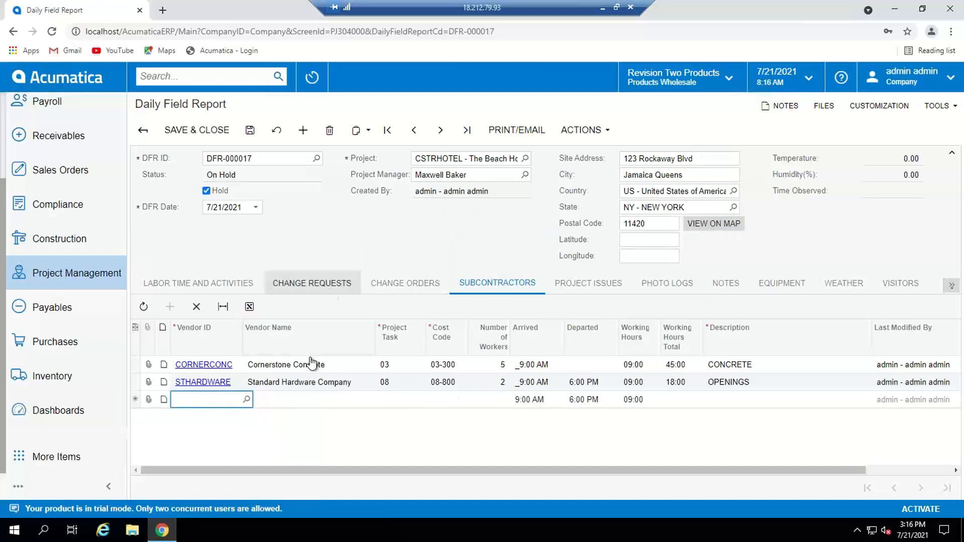
left_click(250, 130)
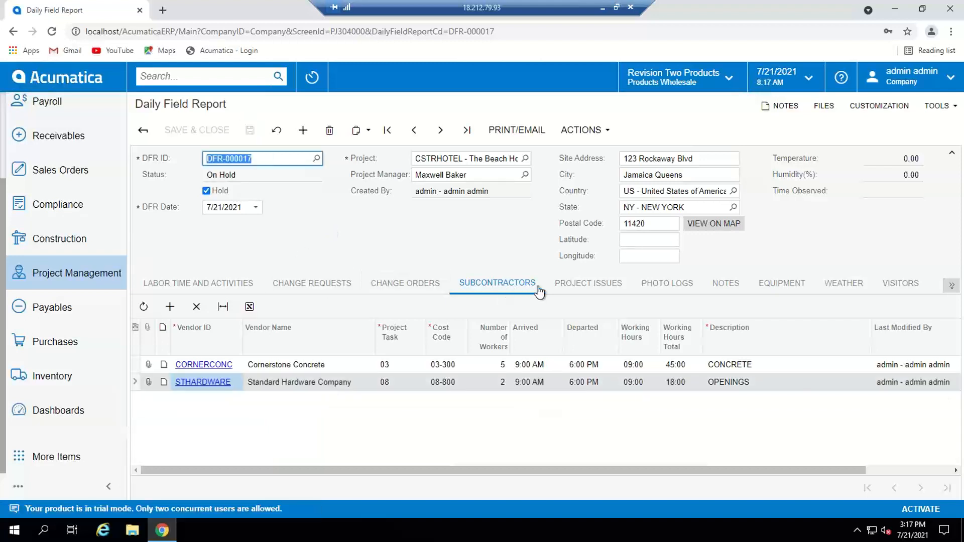
Step: Add the existing project issue IS-000017, Site damage, to the daily field report's project issues
left_click(576, 289)
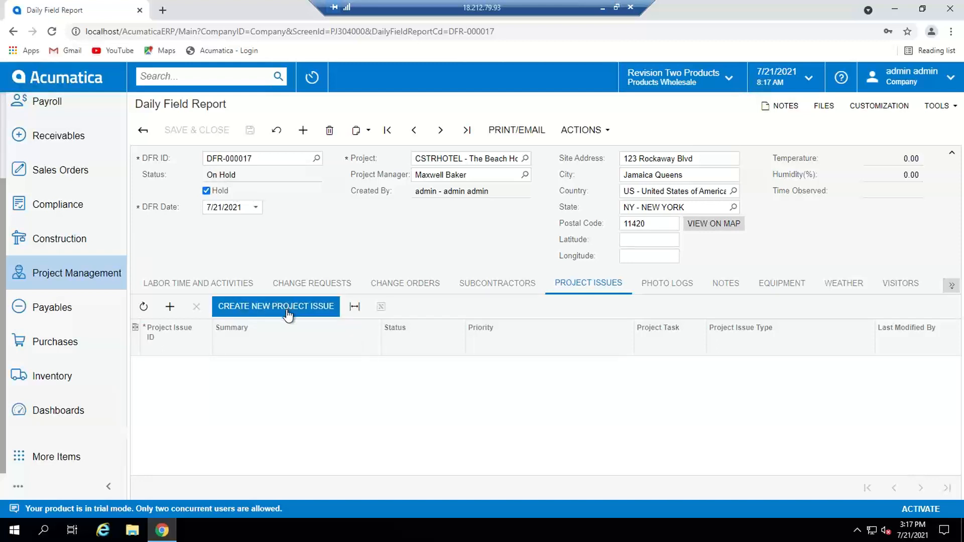
left_click(171, 311)
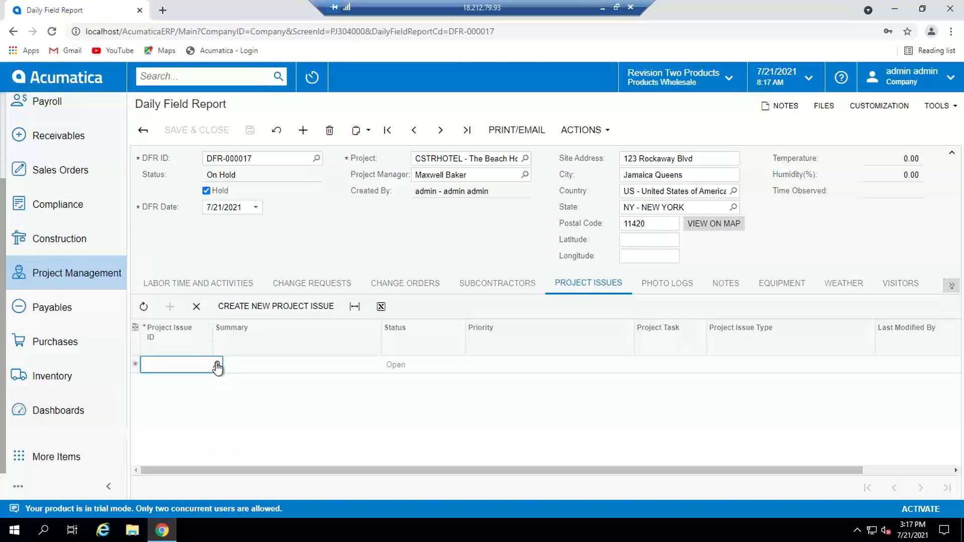
left_click(216, 365)
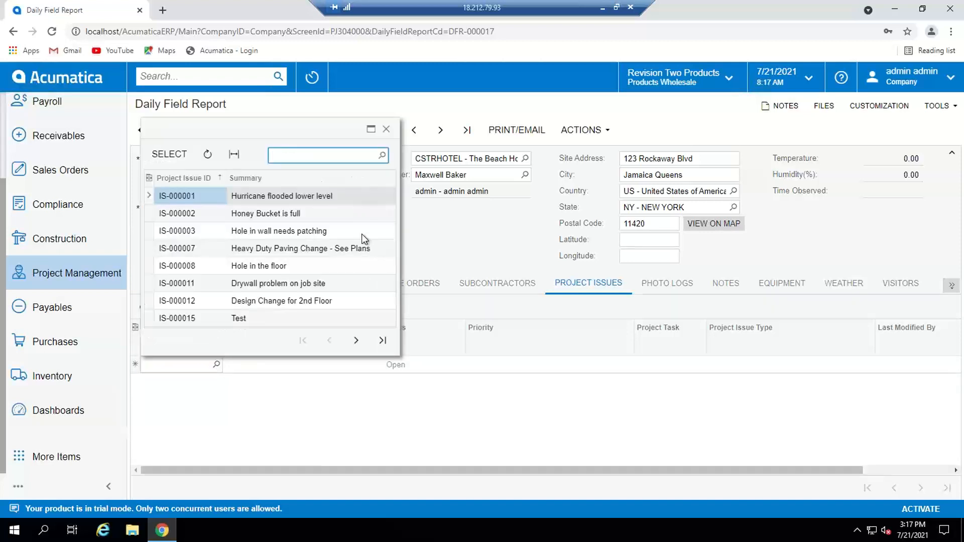
left_click(356, 340)
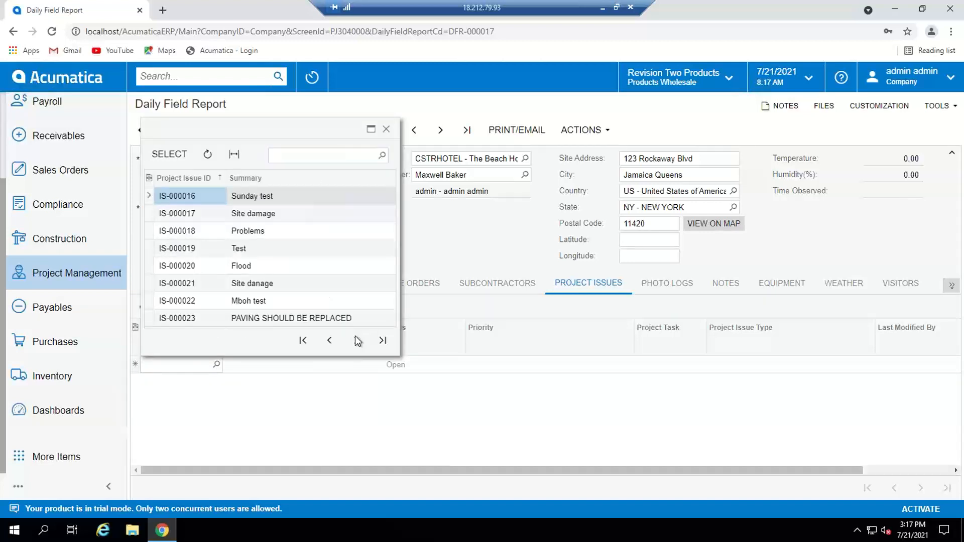
double_click(196, 214)
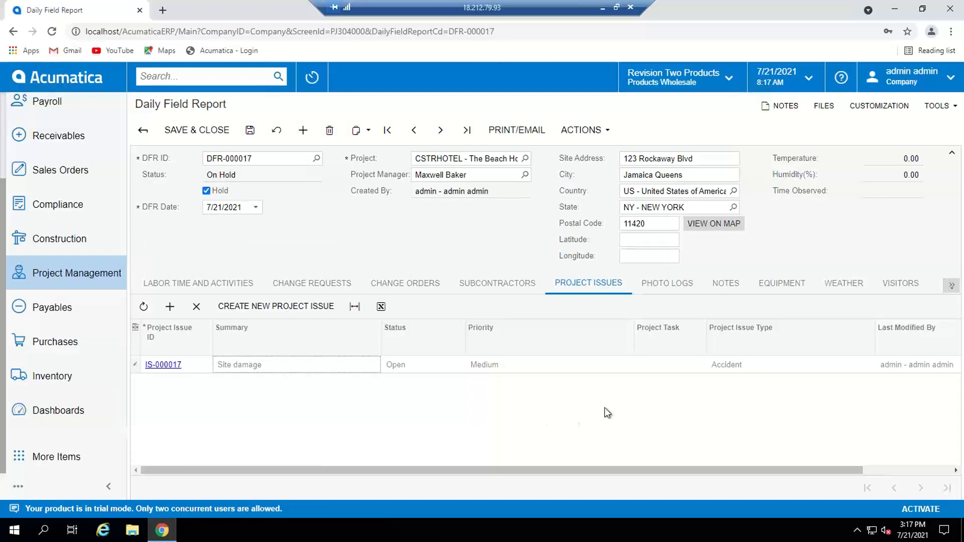
Step: Link the existing photo log PL-000001, Concrete work, to the daily field report
left_click(668, 286)
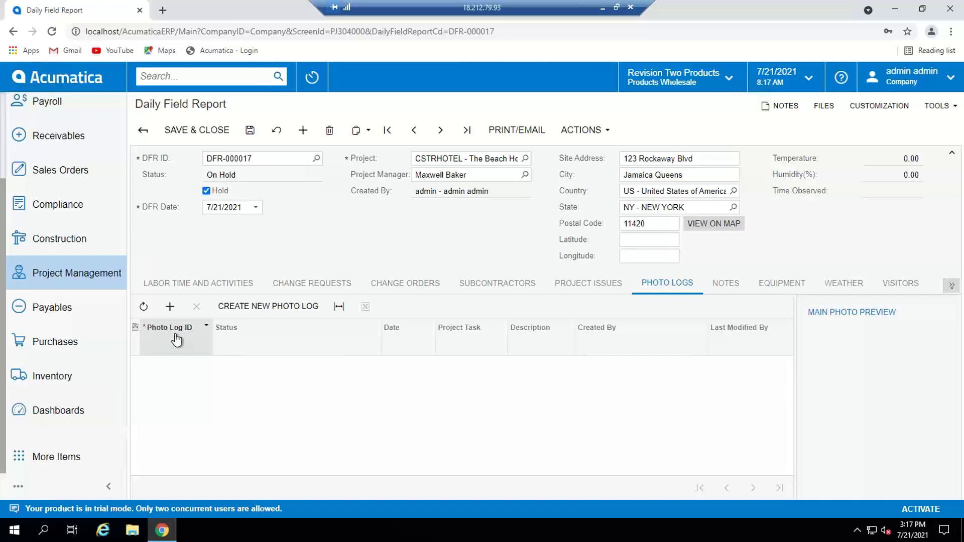
left_click(170, 308)
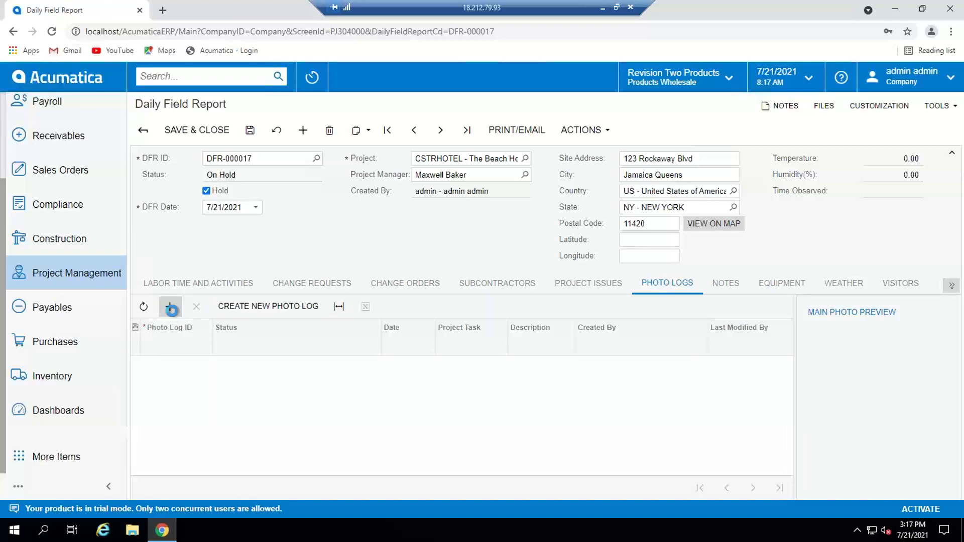
left_click(218, 365)
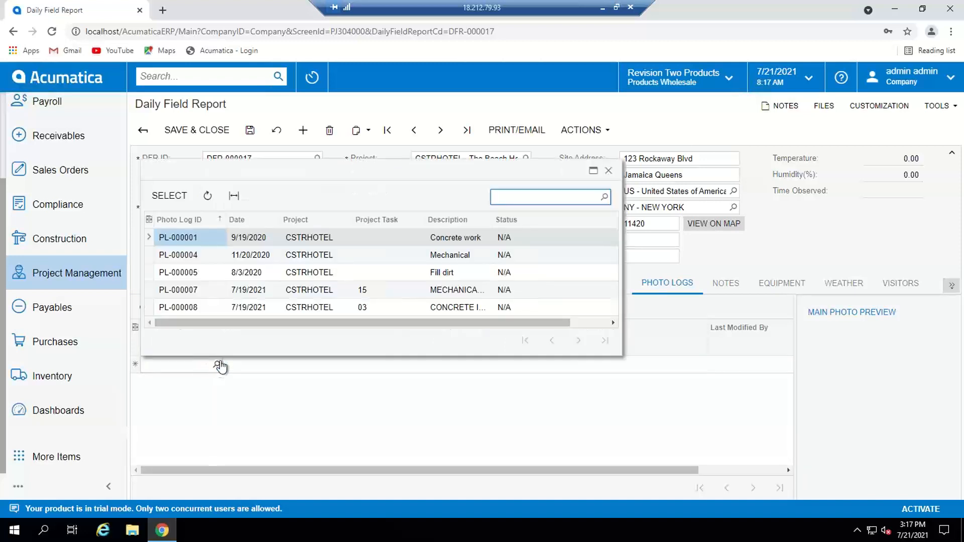
double_click(188, 243)
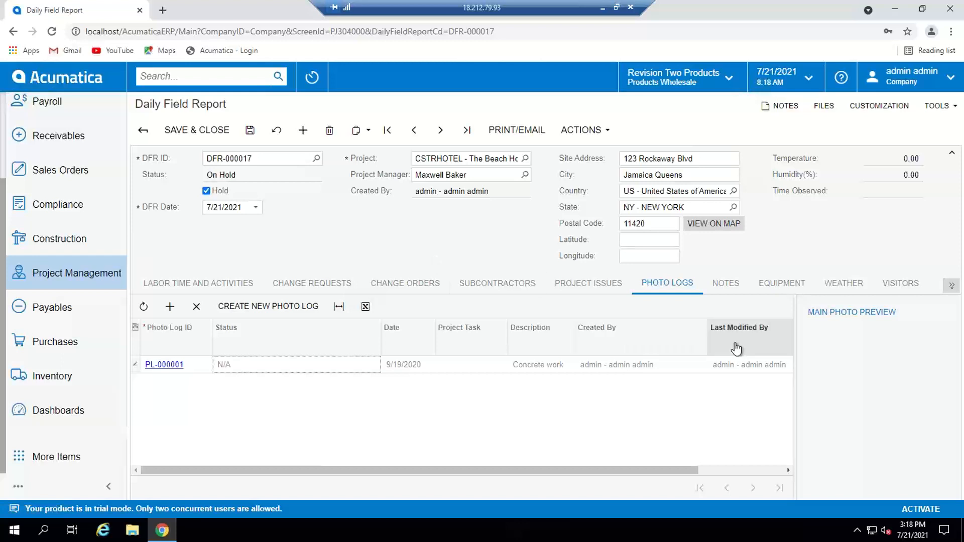
Step: Add a note row to the daily field report and enter a general description for it
left_click(725, 283)
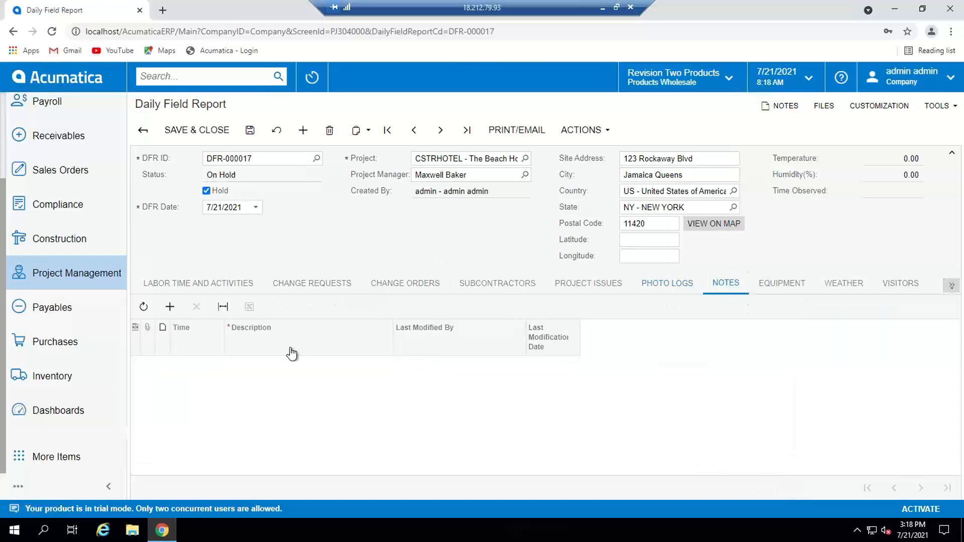
left_click(169, 308)
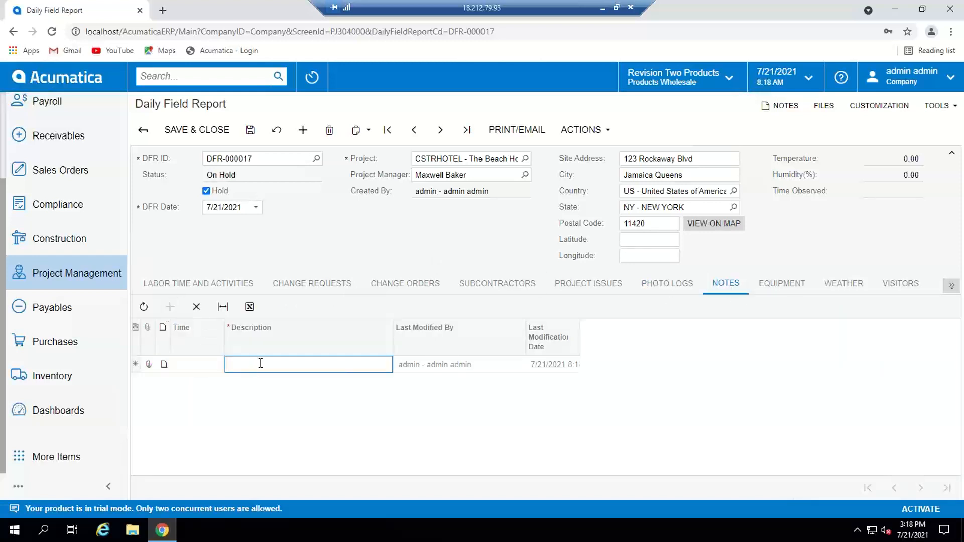
type("GENERAL DESCR")
Step: Look over the report's equipment section and load the site's current weather conditions into the report
left_click(779, 284)
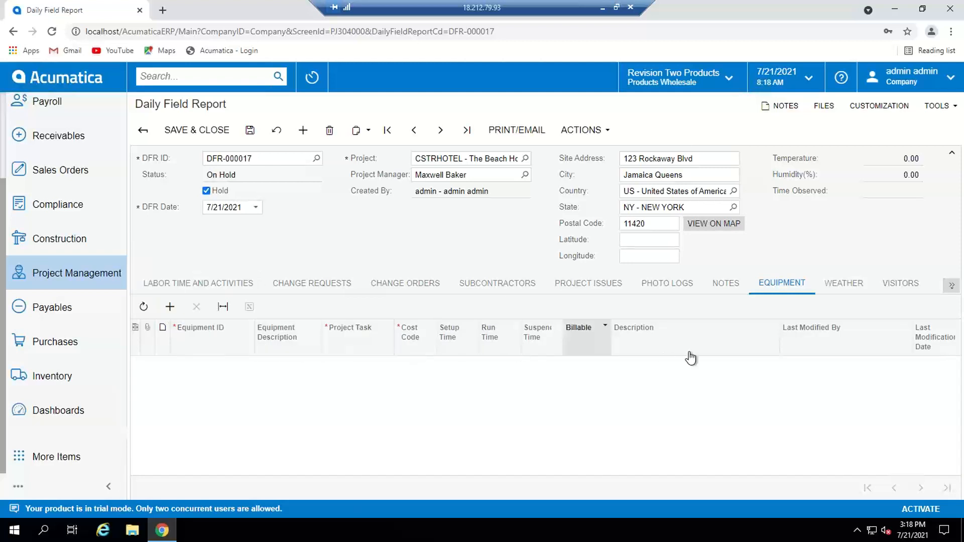
left_click(838, 283)
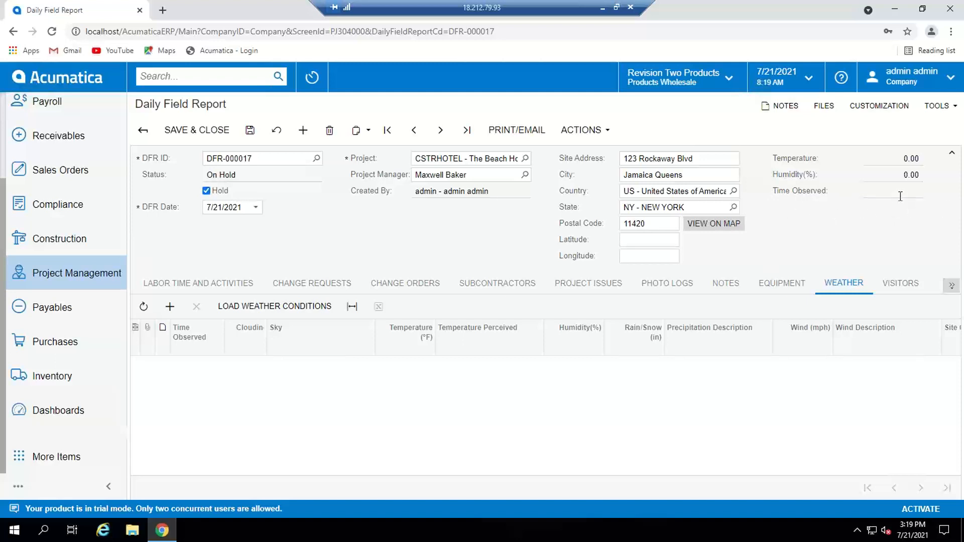
left_click(275, 306)
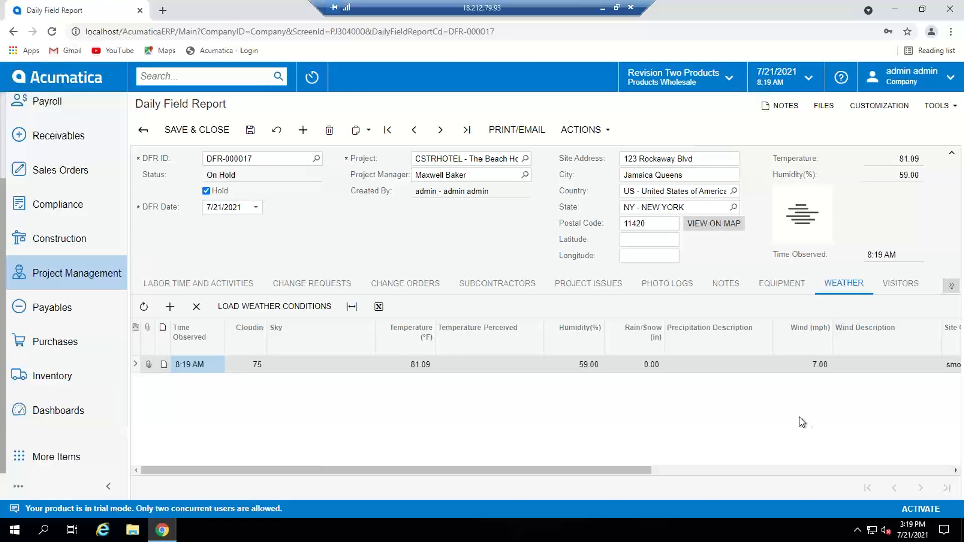
Step: Save the report and attach the file DFR_weather1.jpg to the loaded weather row
left_click(149, 363)
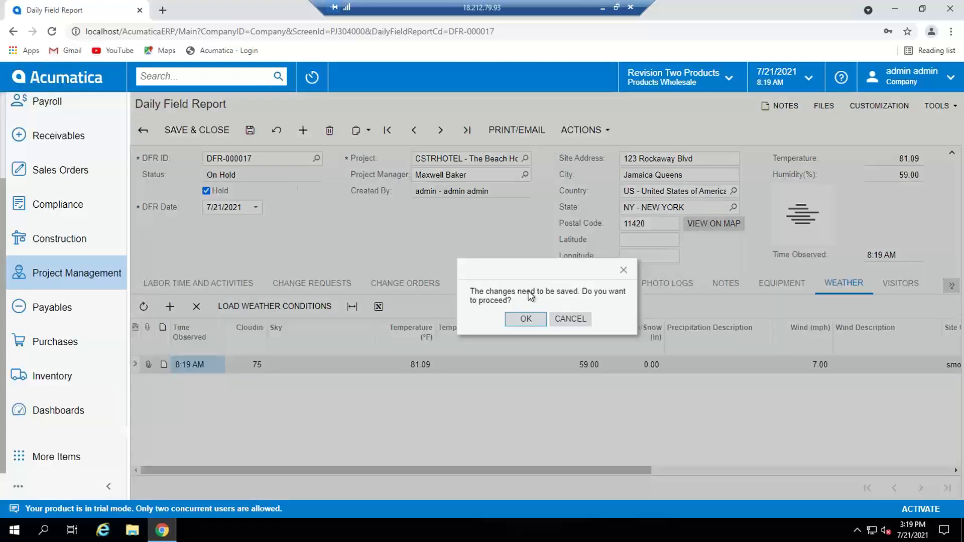
left_click(525, 320)
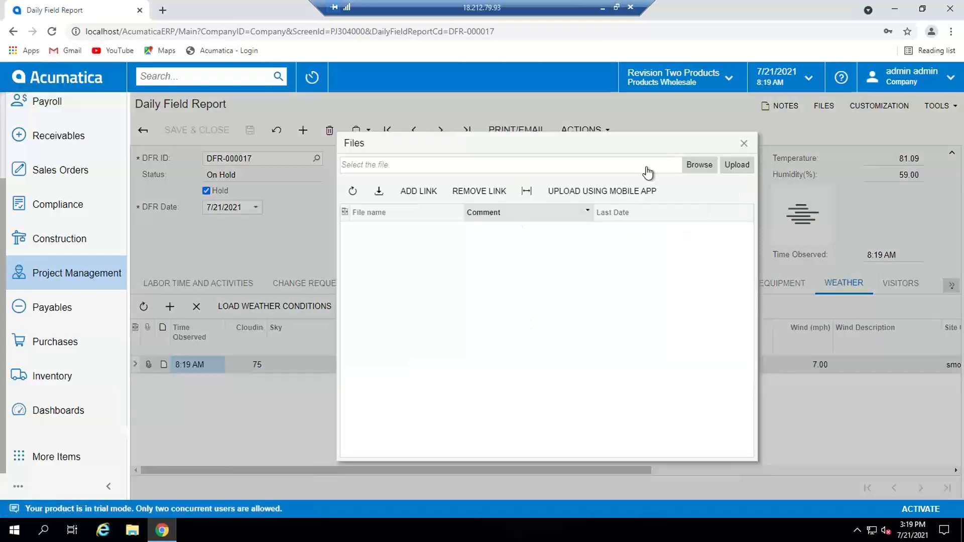
left_click(697, 166)
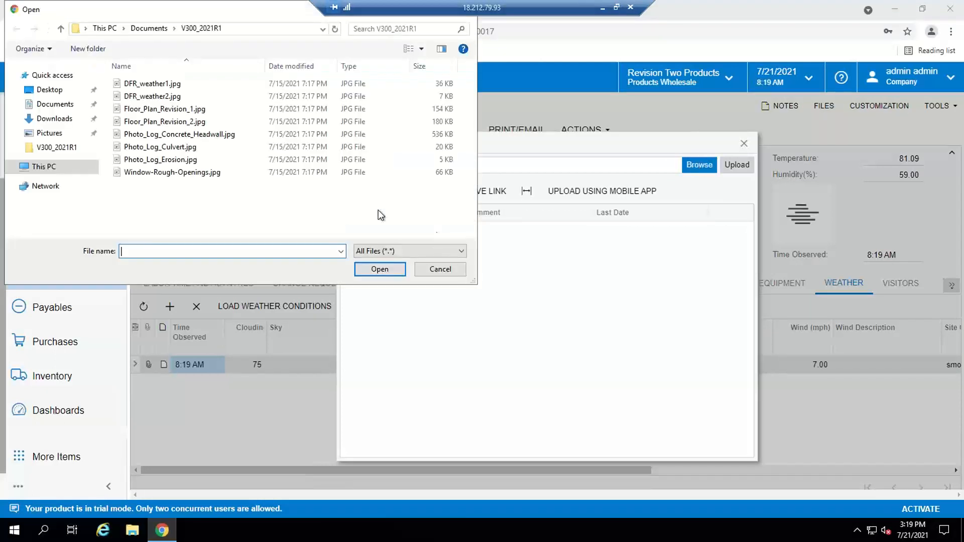
left_click(177, 84)
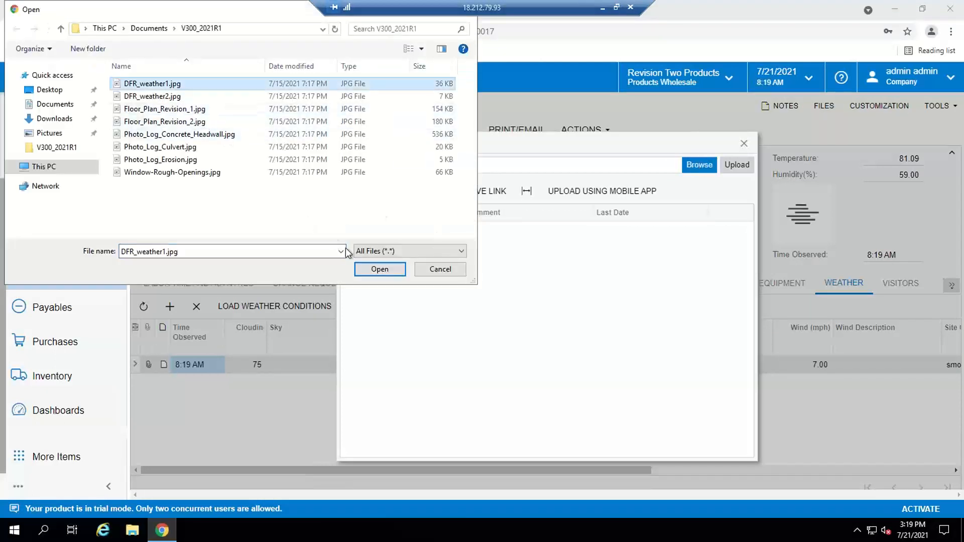
left_click(373, 268)
left_click(737, 168)
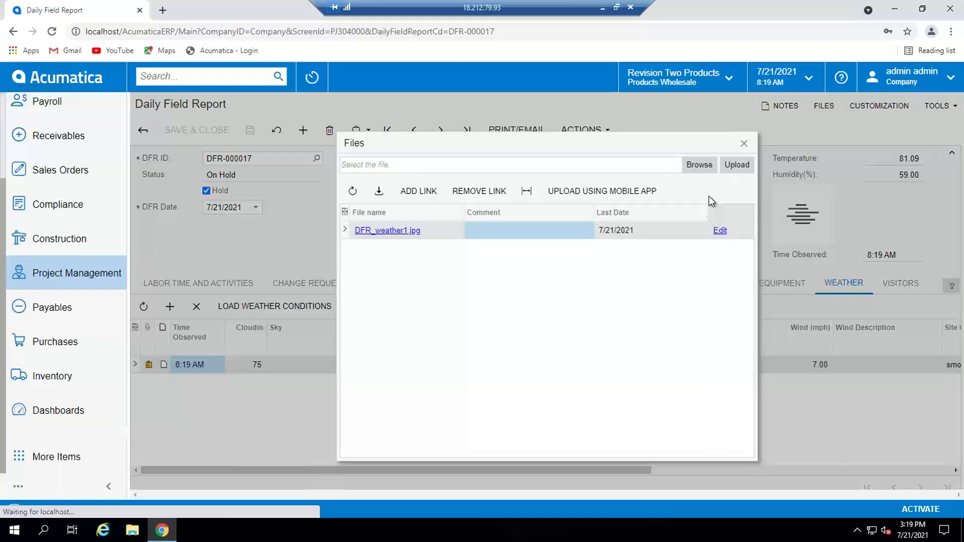
Step: Attach DFR_weather2.jpg to the same weather row as a second file and close the attachments
left_click(696, 165)
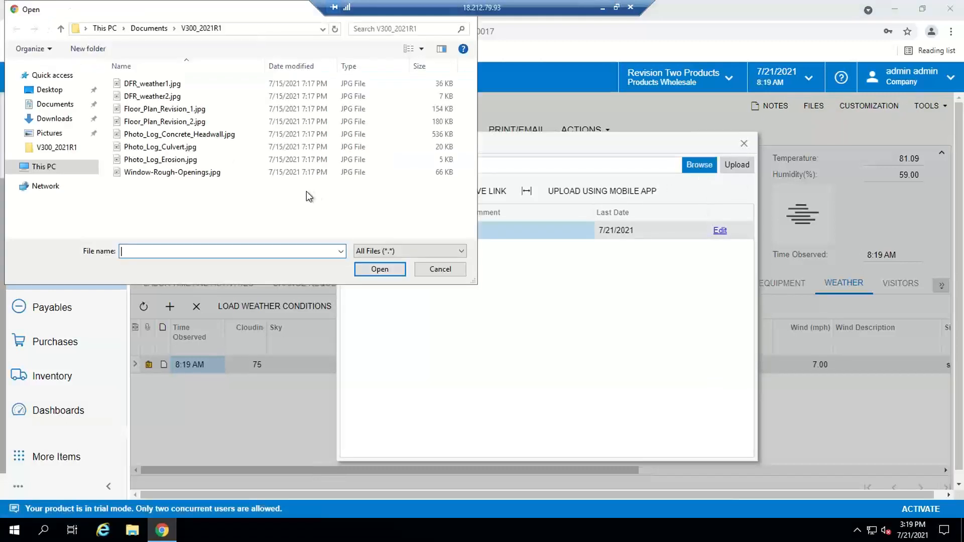
left_click(174, 97)
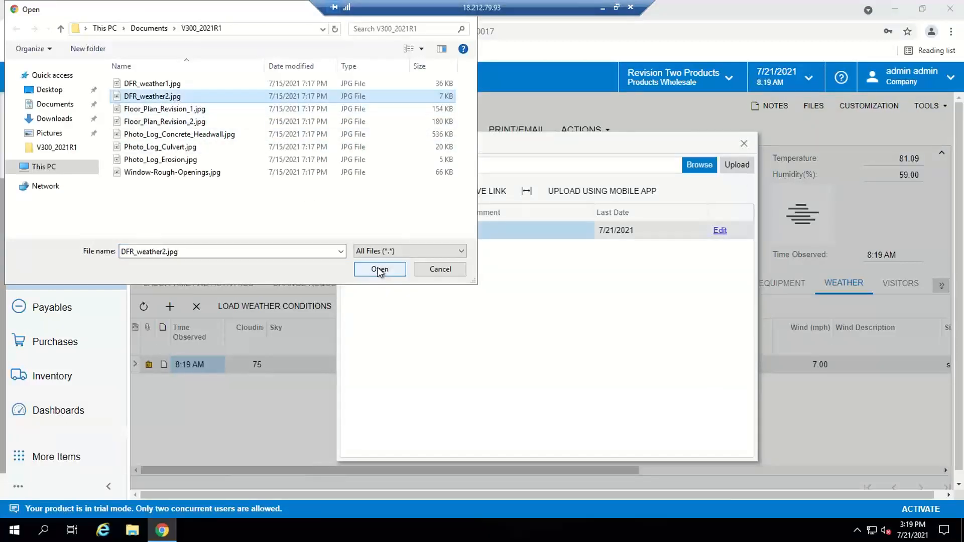
left_click(379, 270)
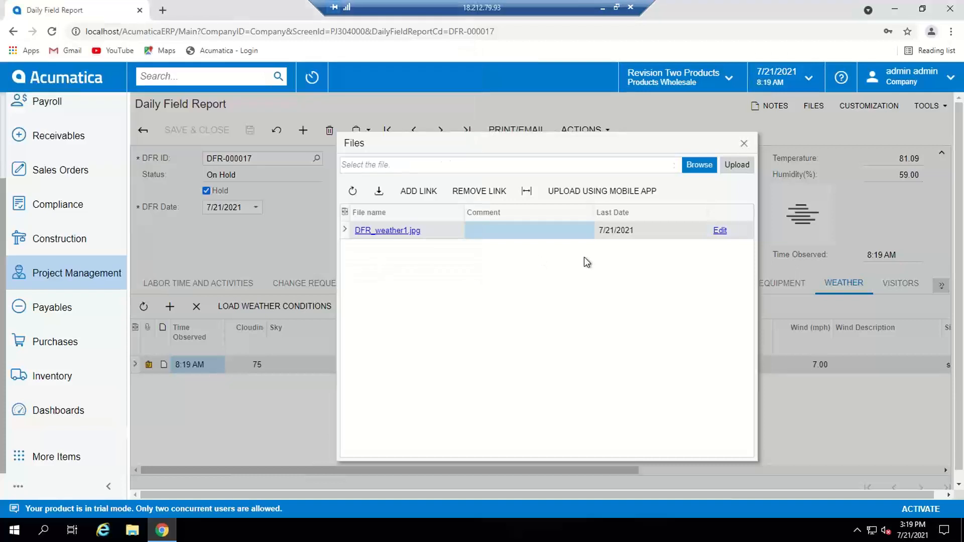
left_click(733, 168)
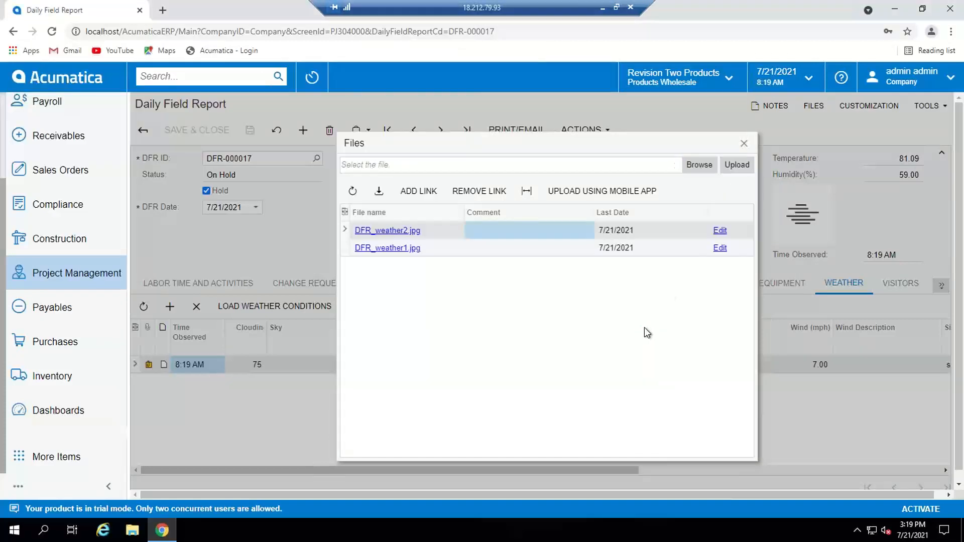
left_click(743, 144)
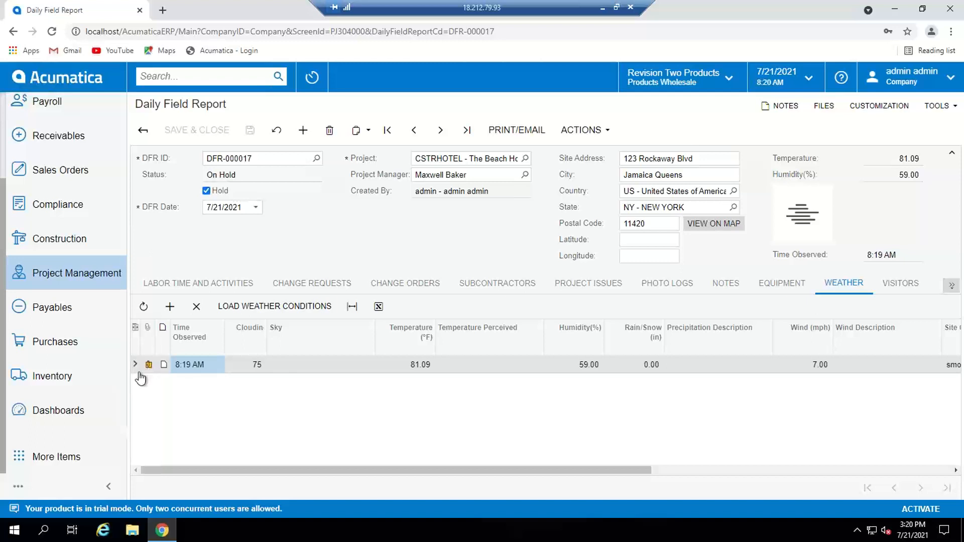
Step: Add a visitor row of type Customer to the report and enter the visitor's full name
left_click(896, 289)
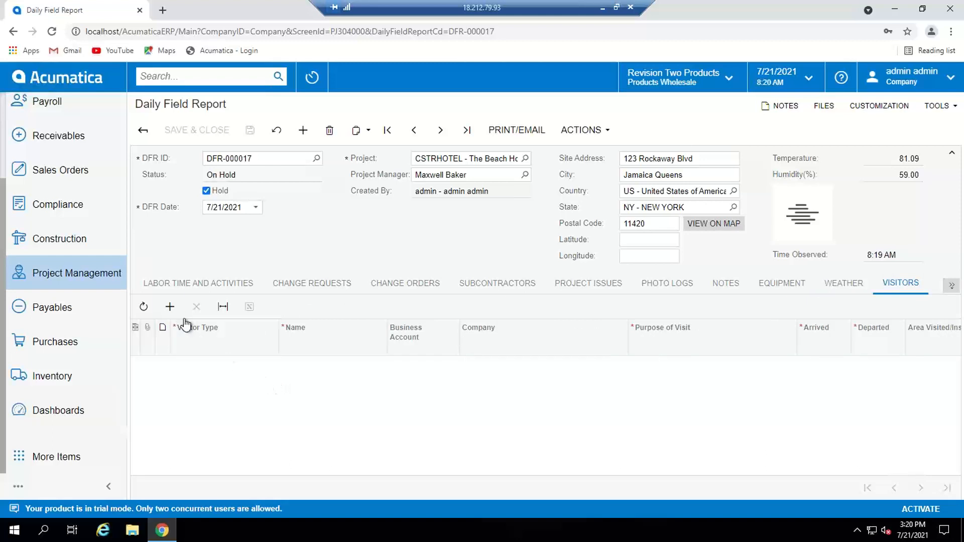
left_click(170, 306)
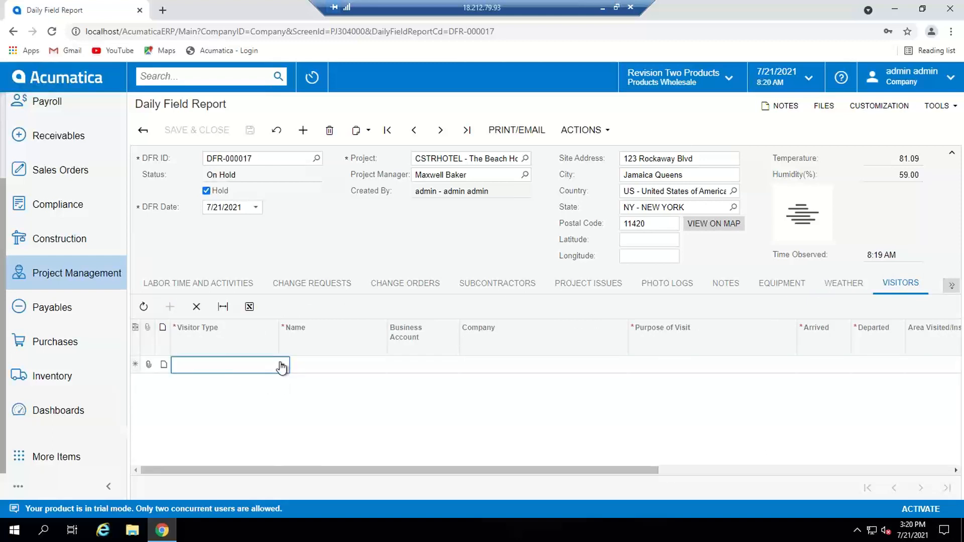
left_click(280, 367)
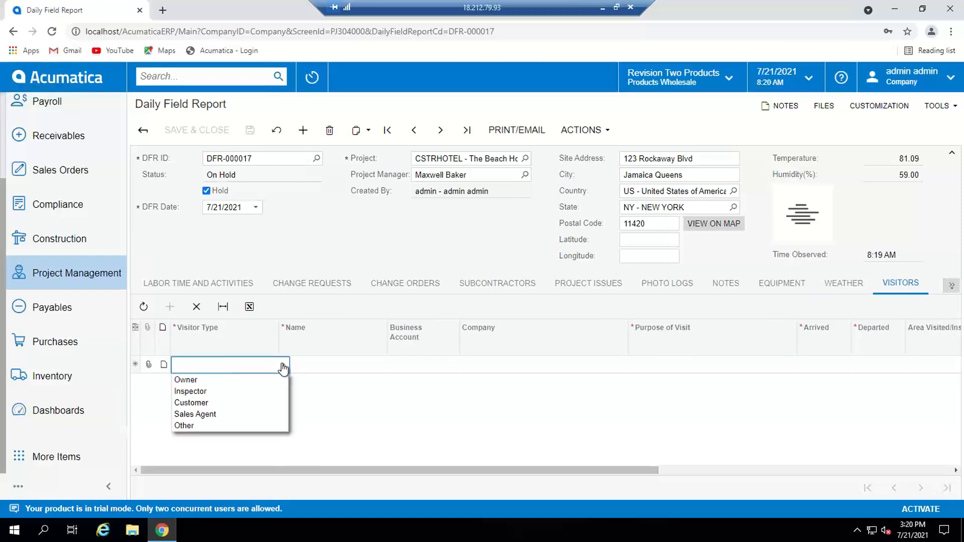
left_click(253, 401)
left_click(326, 362)
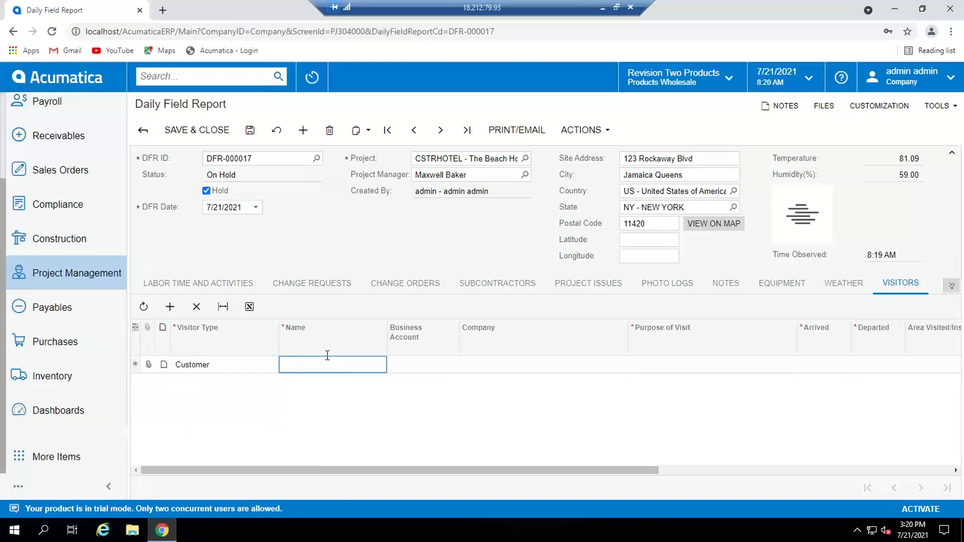
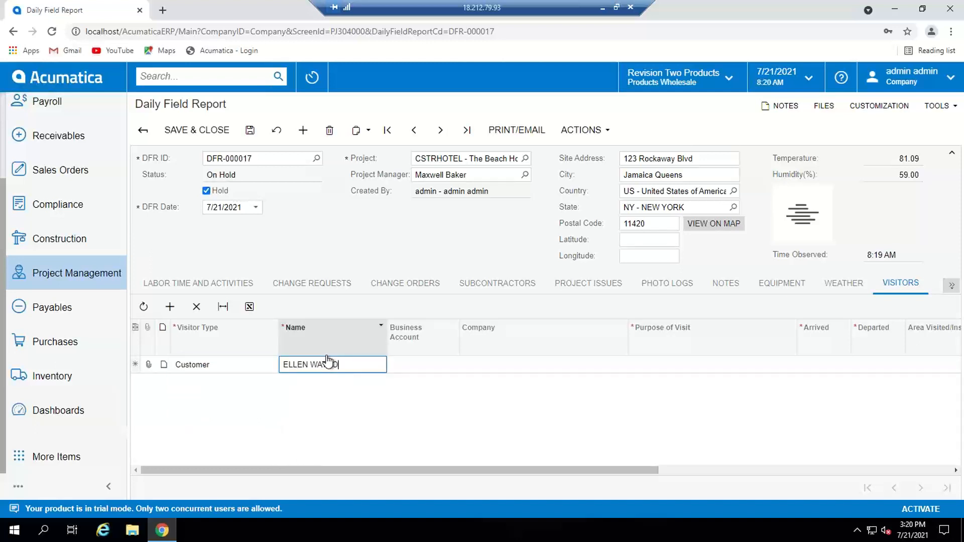
key("Tab")
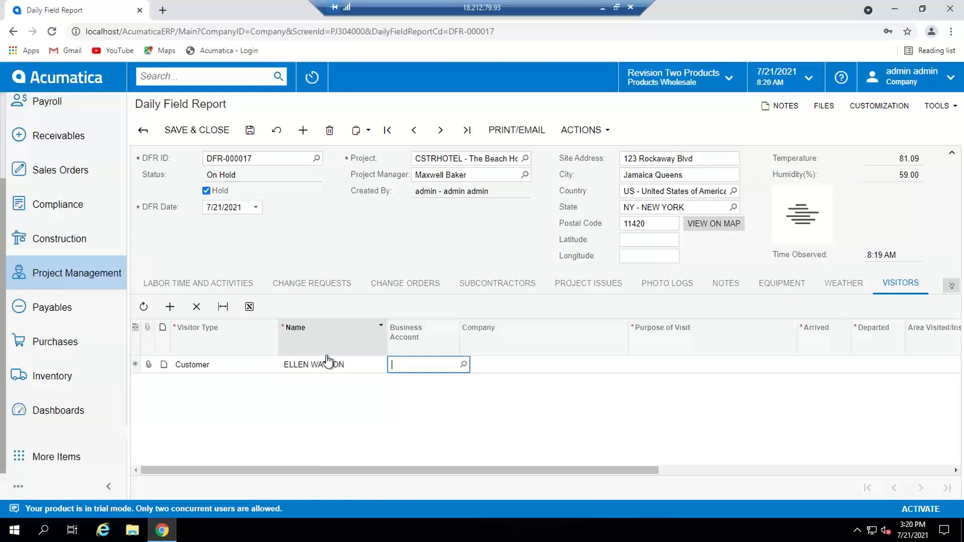
Step: Assign The Equity Group Investors as the visitor's business account and set the purpose of visit to PROGRESS UPDATE
left_click(463, 365)
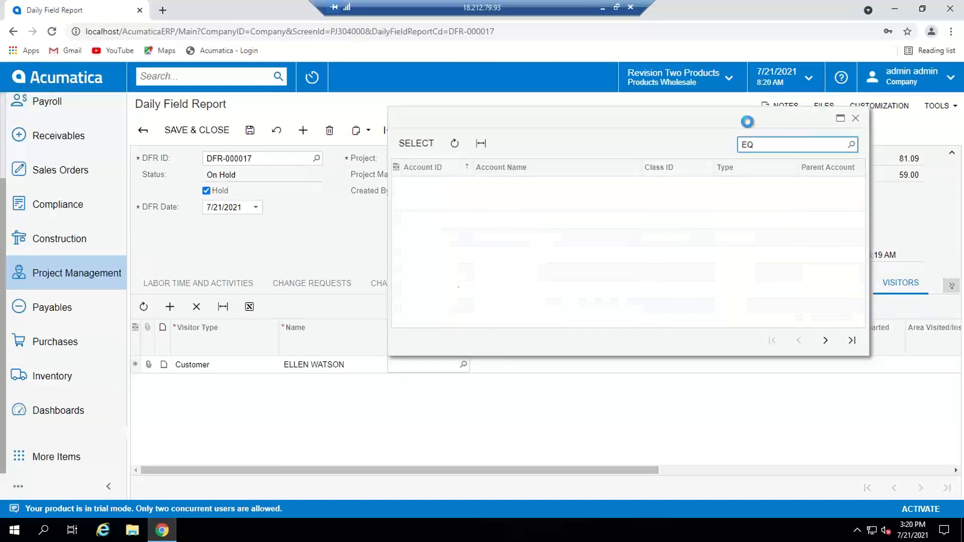
double_click(520, 201)
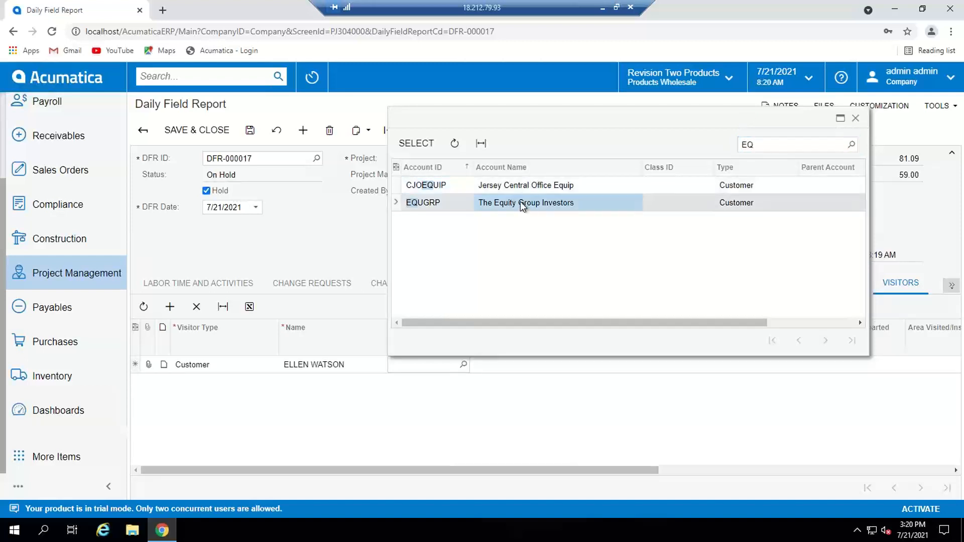
left_click(581, 368)
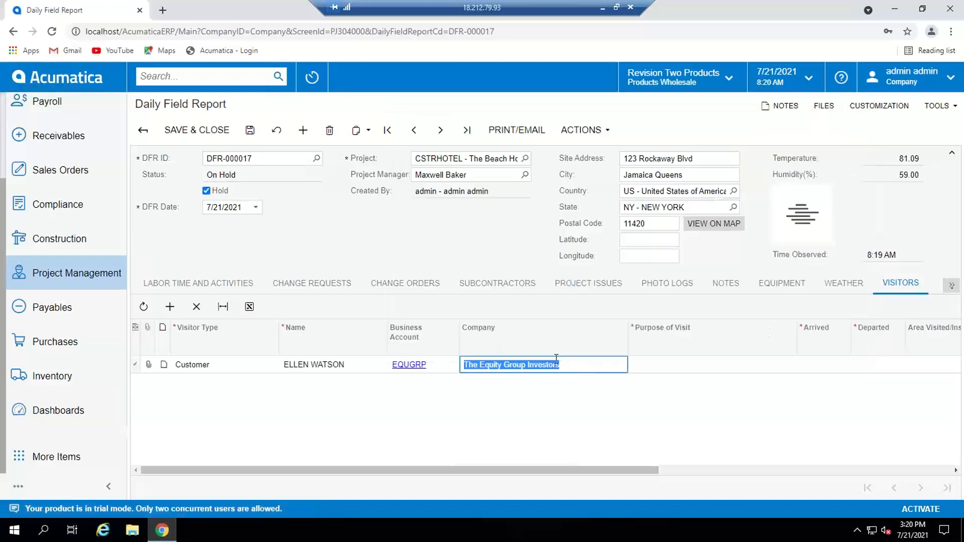
key("Tab")
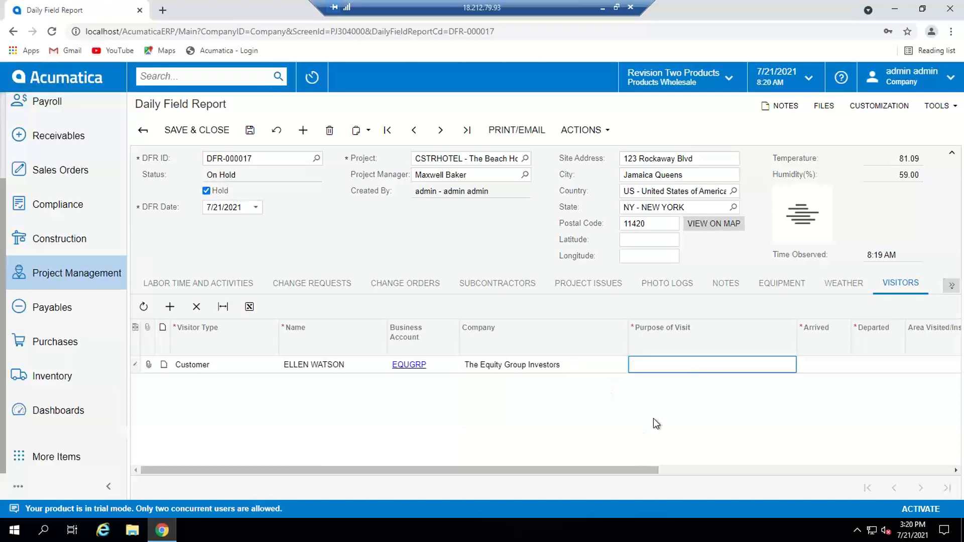
type("PROGRESS UPDATE")
key("Tab")
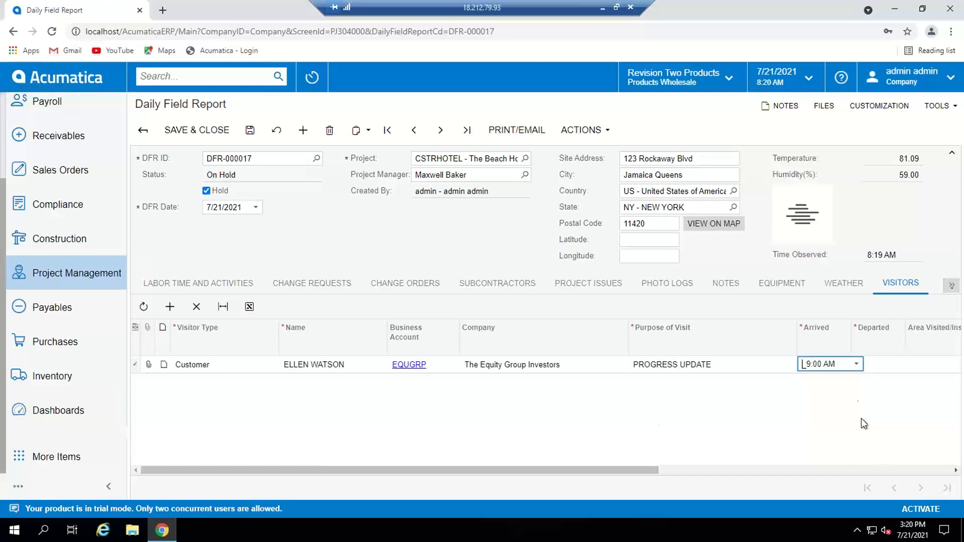
Step: Set the visitor's departure time to 12:00 PM and save the daily field report
left_click(892, 365)
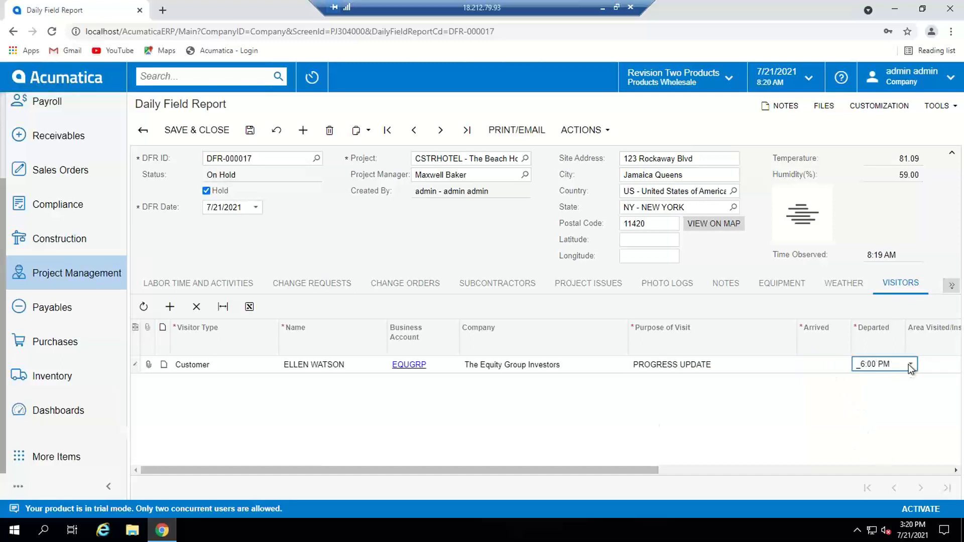
left_click(911, 366)
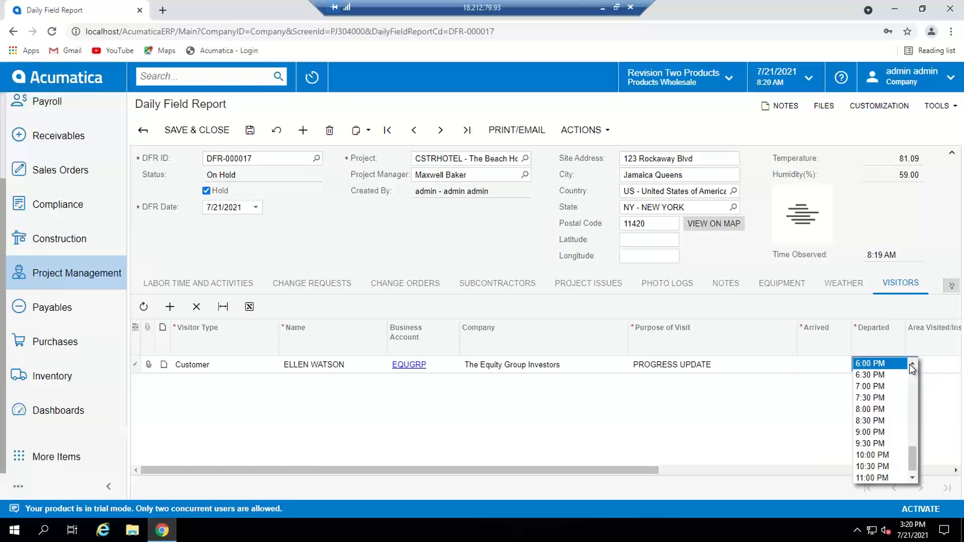
left_click(913, 365)
left_click(912, 365)
left_click(912, 365)
left_click(912, 365)
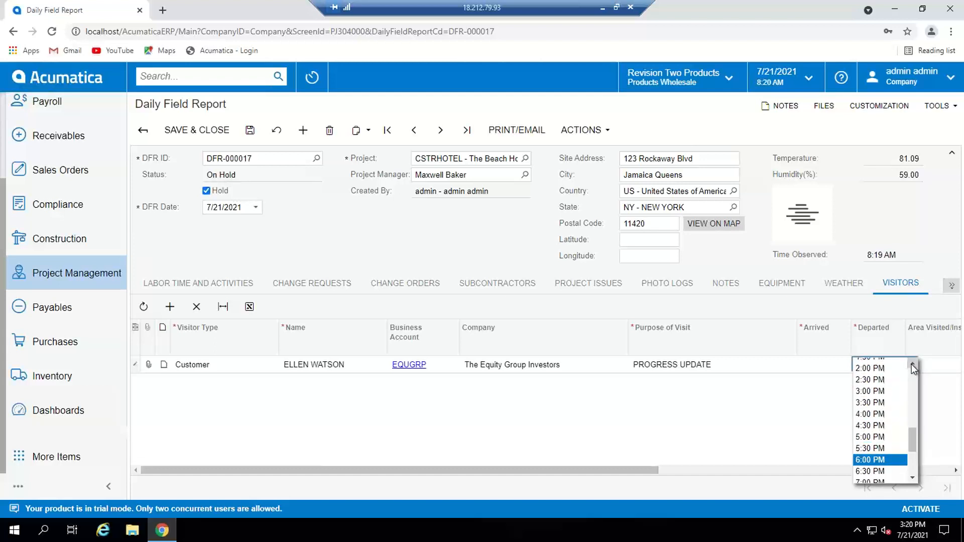
left_click(912, 365)
left_click(912, 365)
left_click(911, 364)
left_click(912, 365)
left_click(887, 395)
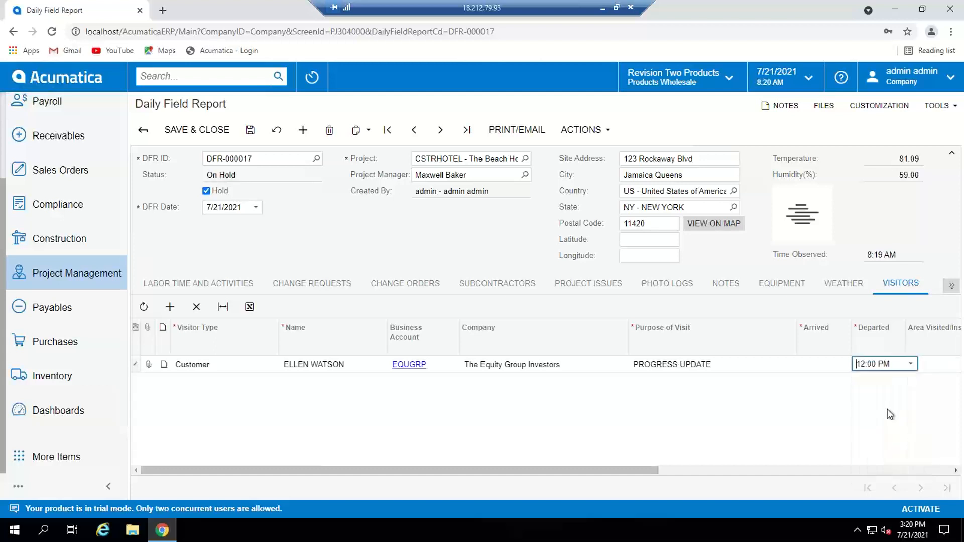
key("Tab")
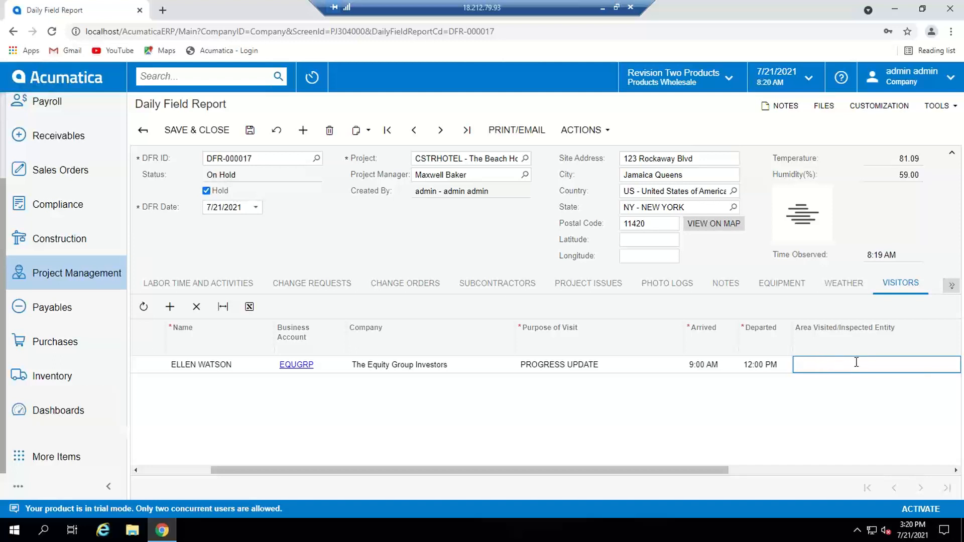
left_click(249, 131)
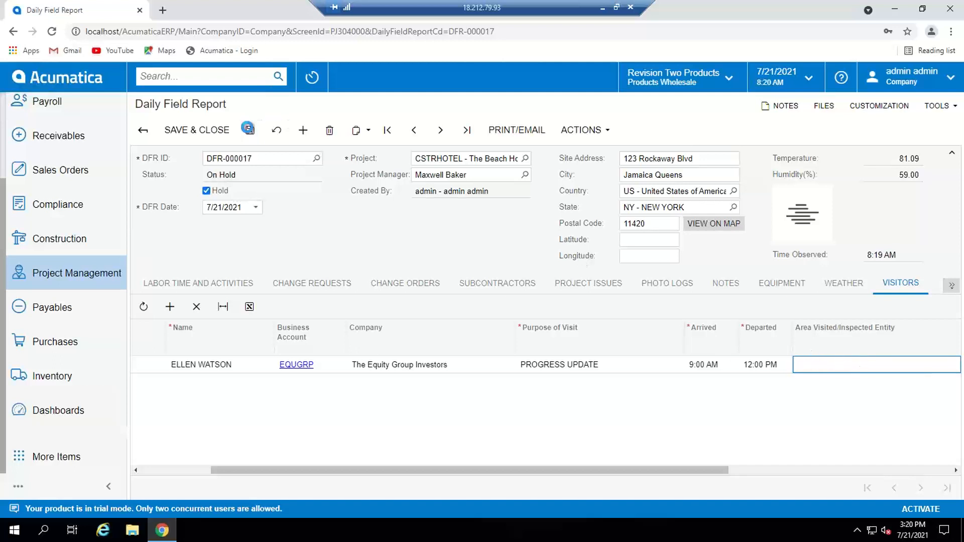
Step: Take the daily field report off hold and save it to submit it for approval
left_click(951, 286)
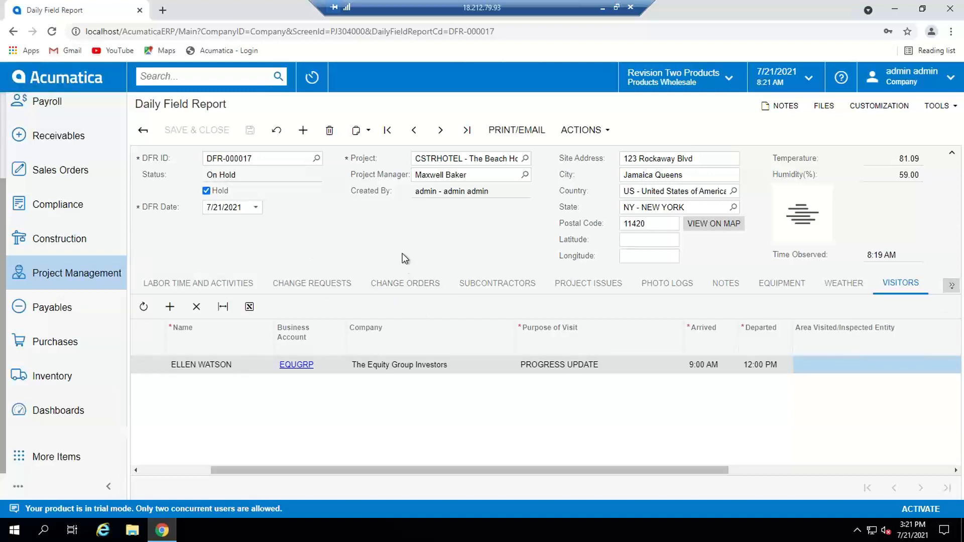
left_click(205, 192)
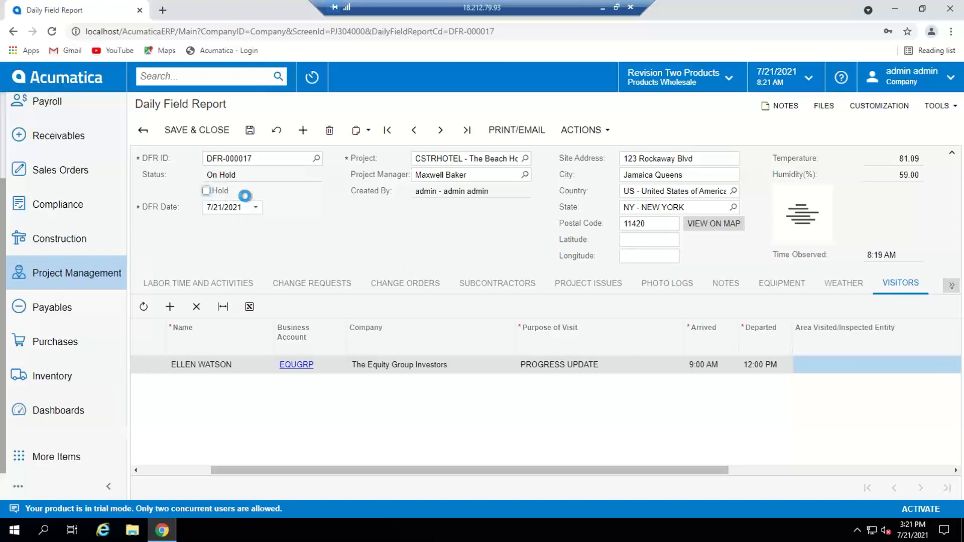
left_click(251, 132)
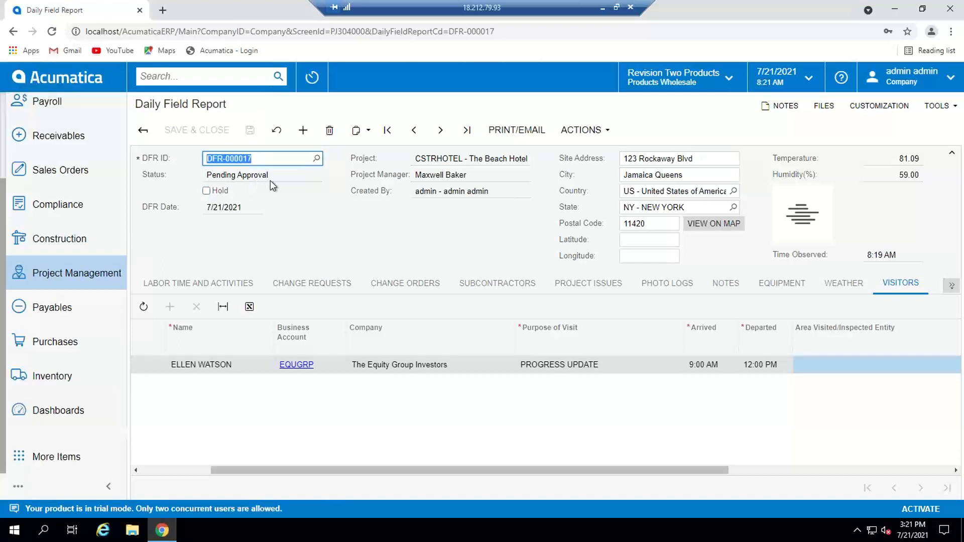
Step: Generate the printable daily field report form and review its first and second pages
left_click(518, 131)
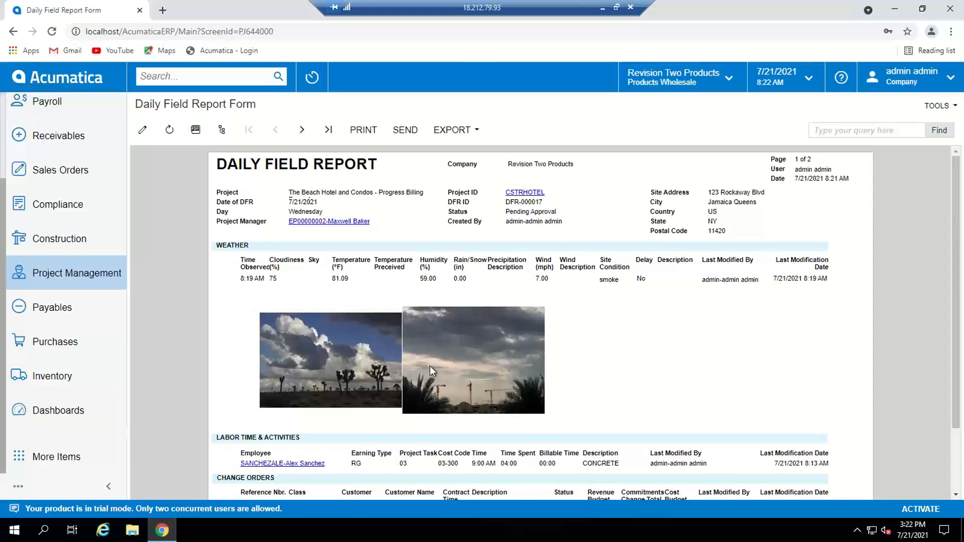
left_click_drag(955, 322, 954, 409)
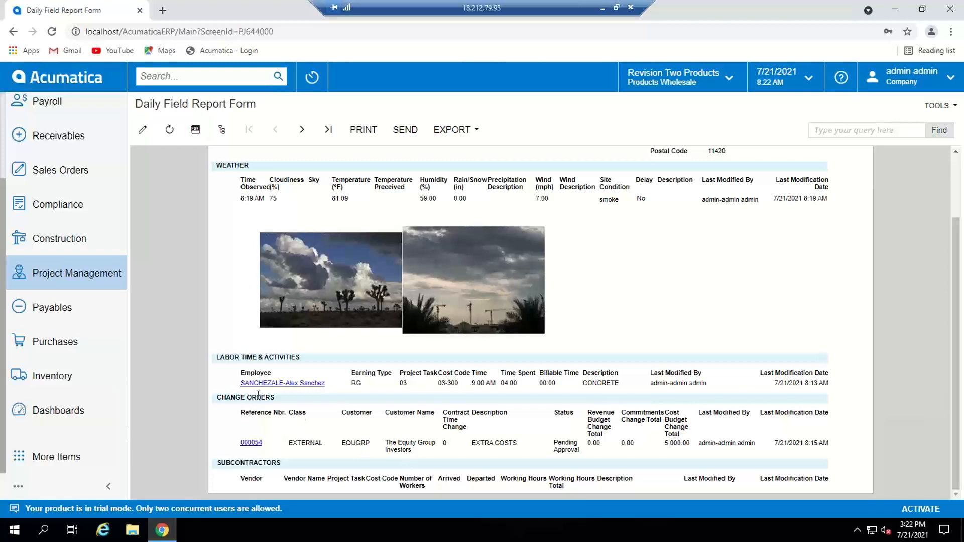
left_click(303, 130)
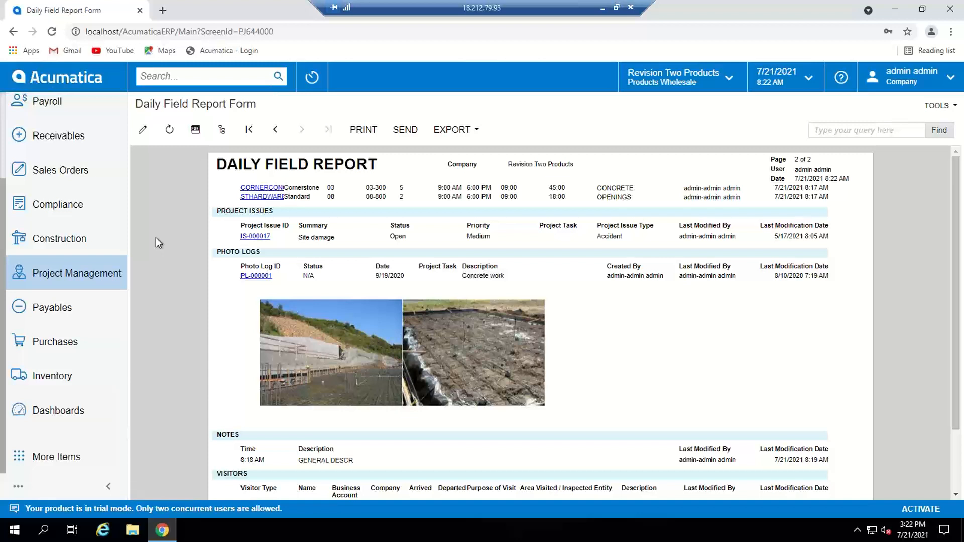
Step: Return to the Construction Project Manager dashboard and open report DFR-000017 through its open daily field reports list
left_click(48, 80)
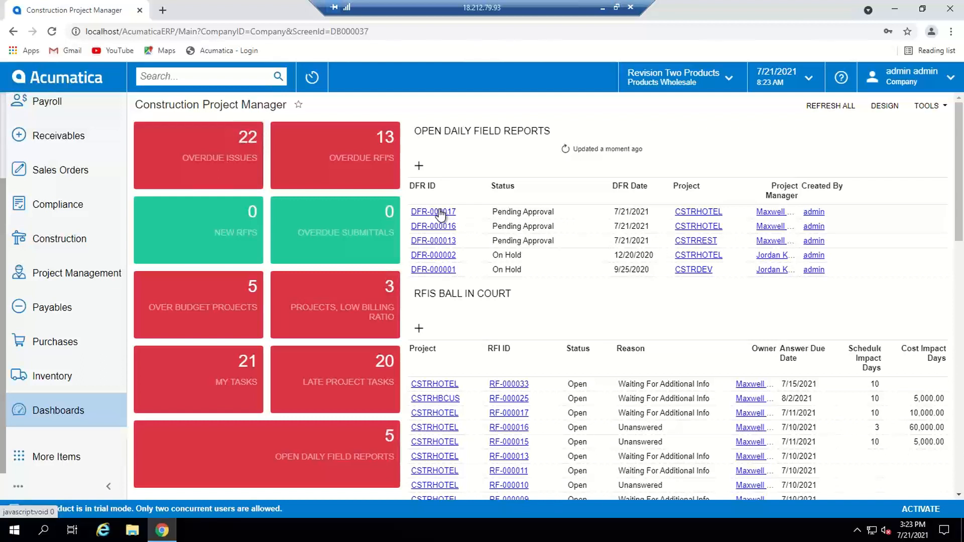
left_click(327, 448)
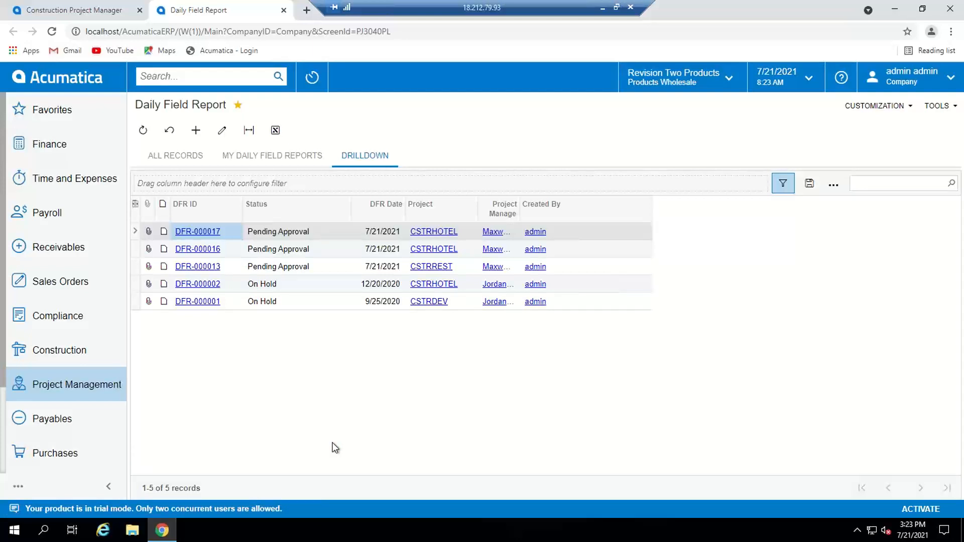
left_click(188, 232)
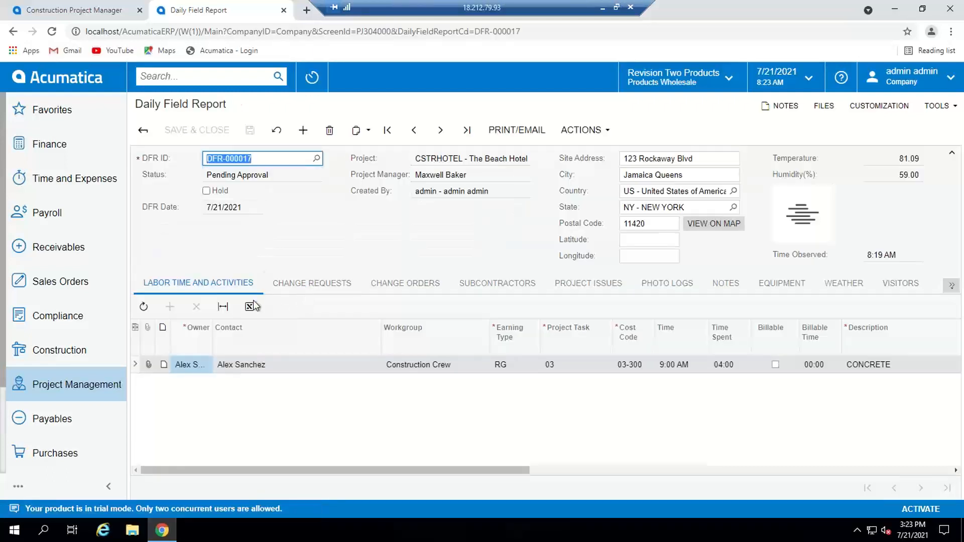
Step: Review the report's change requests, change orders and subcontractors, and approve the report
left_click(301, 283)
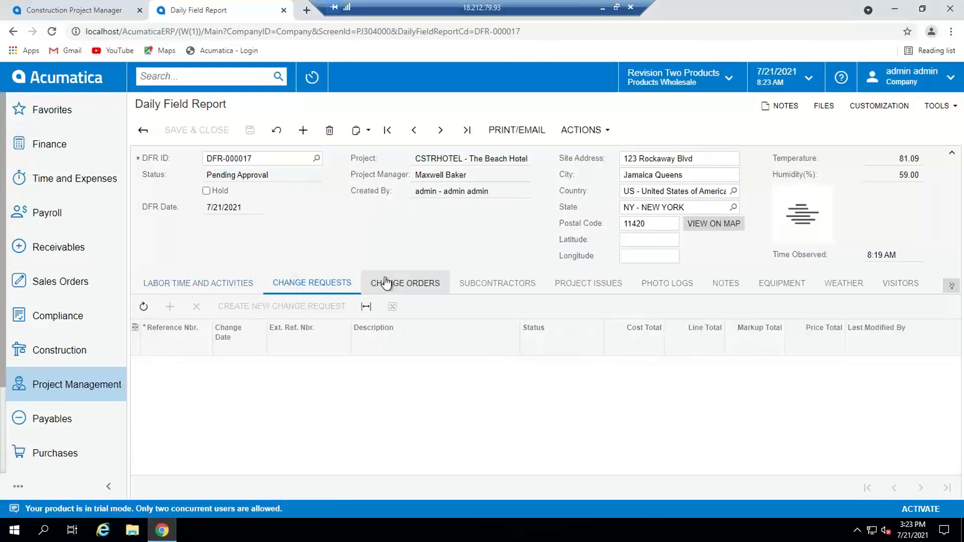
left_click(401, 284)
left_click(477, 284)
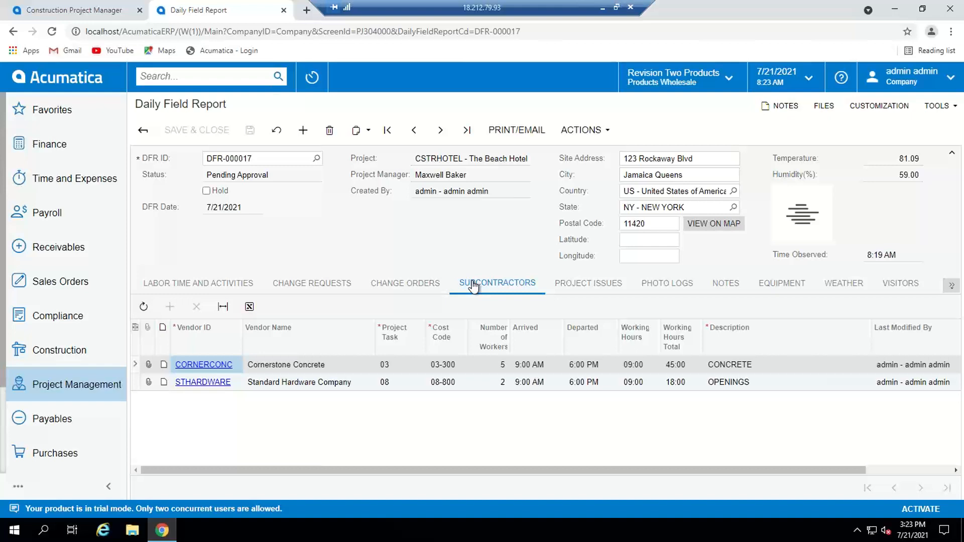
left_click(600, 130)
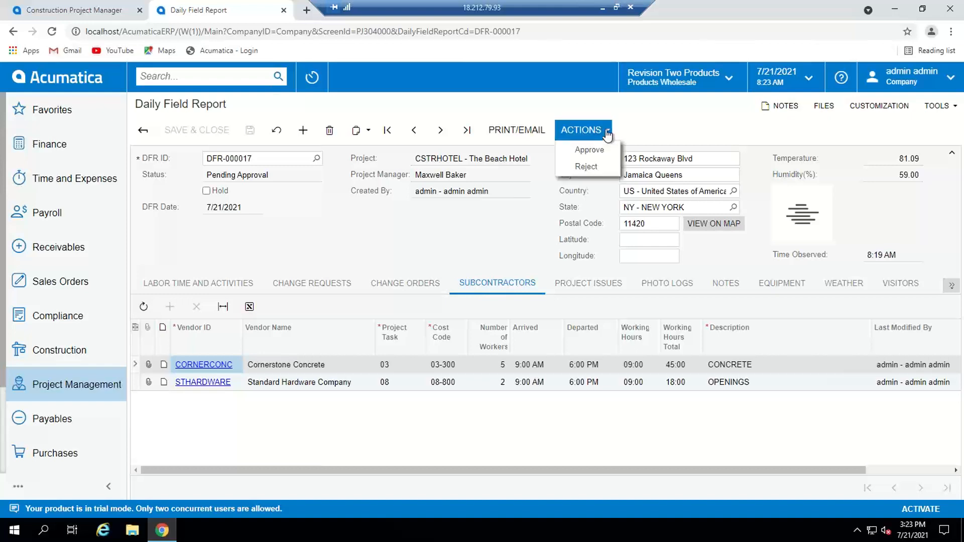
left_click(597, 150)
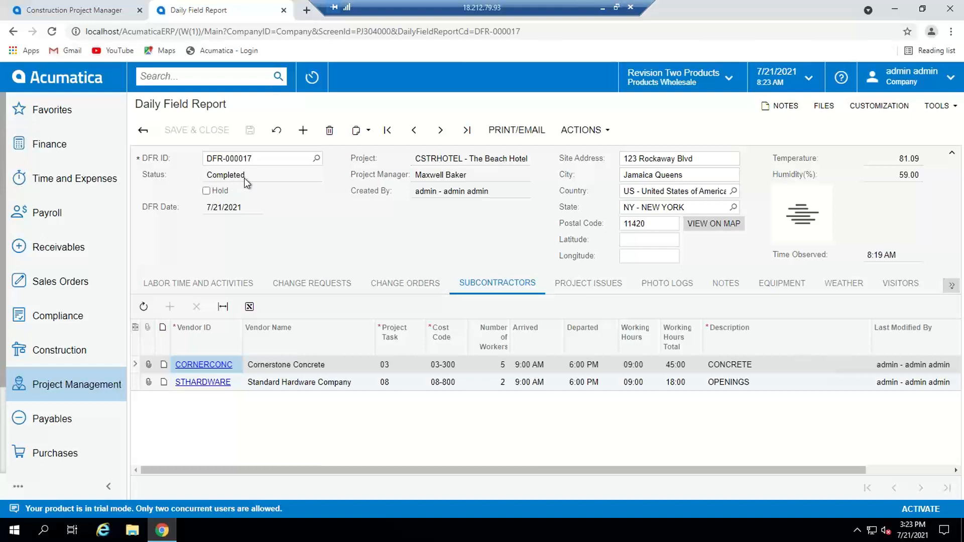
Step: Return to the Construction Project Manager dashboard and refresh all of its data
left_click(66, 79)
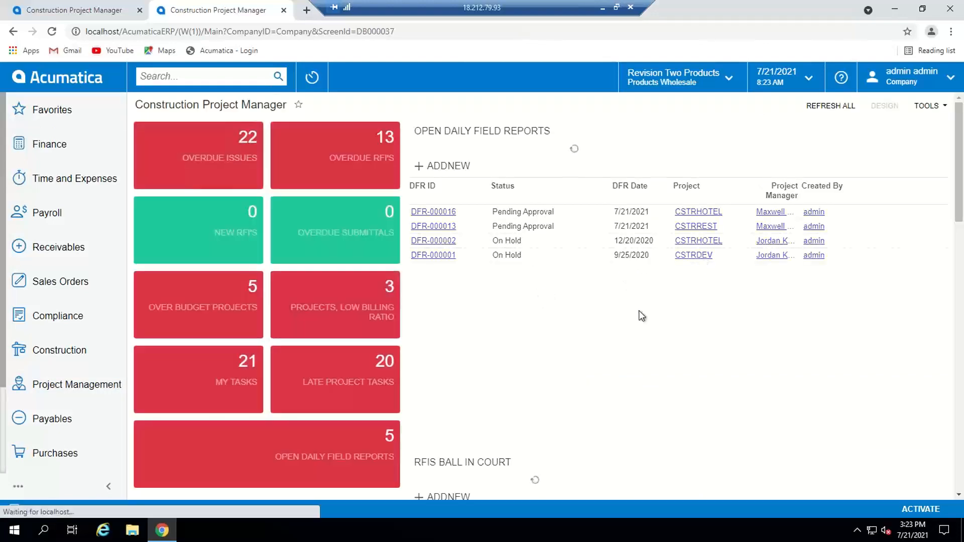
left_click(819, 109)
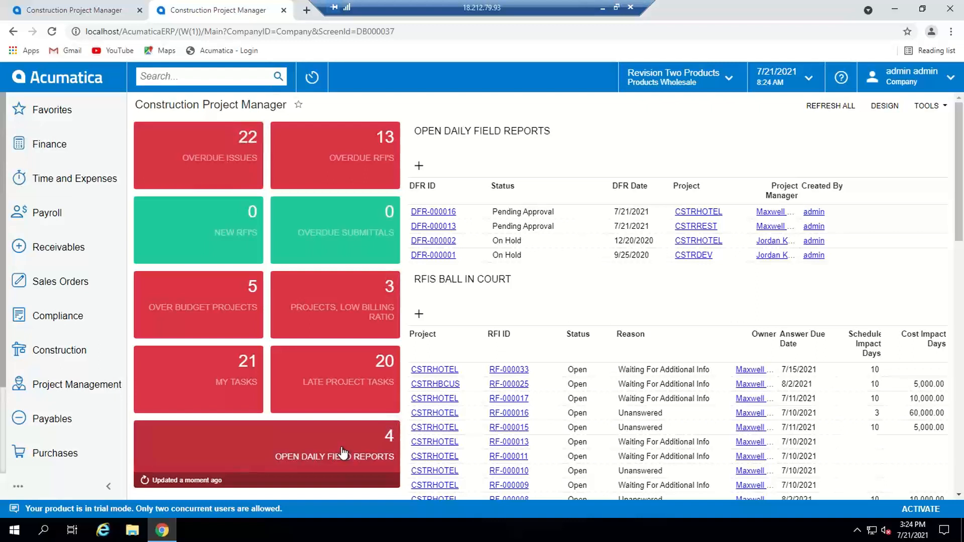
Step: Show the full list of dashboards and open the Project Dashboard
scroll(44, 342, "down", 1)
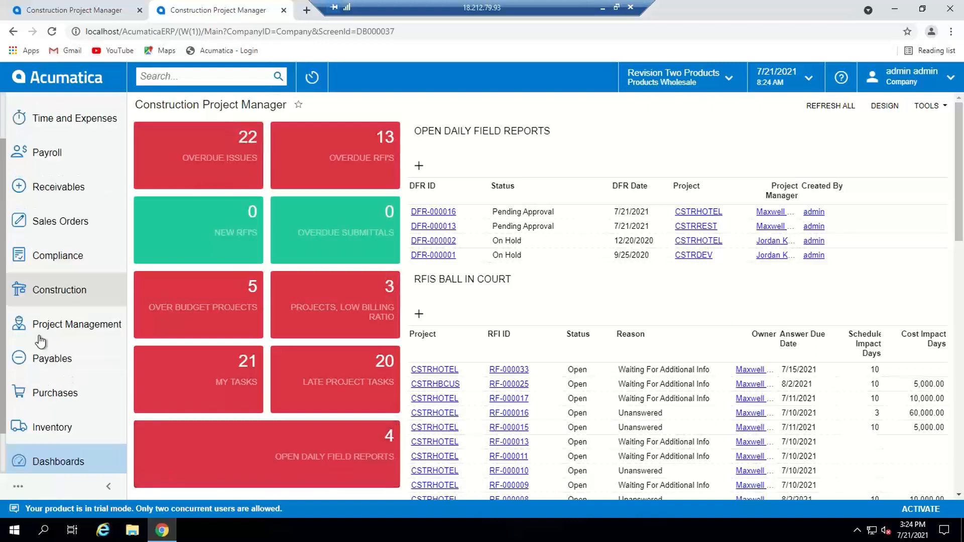
left_click(56, 460)
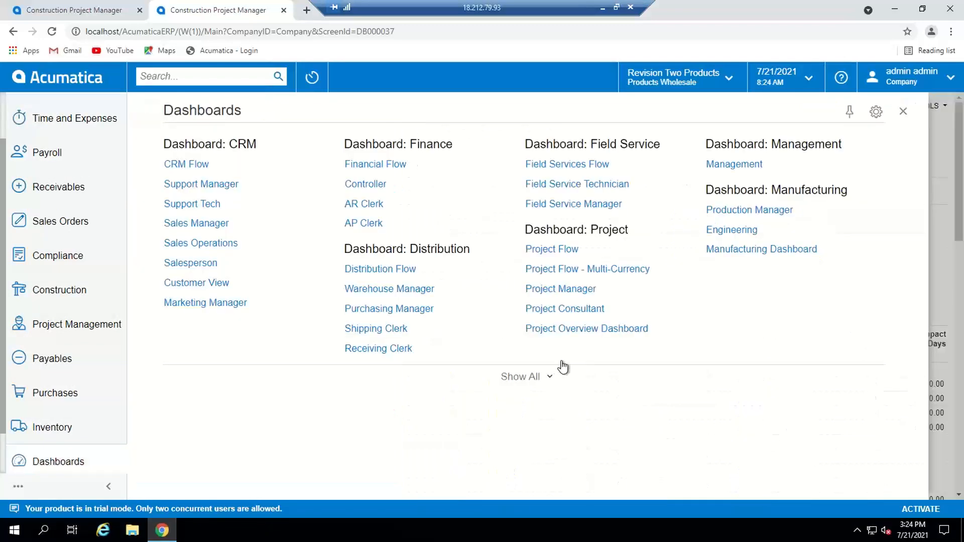
left_click(549, 378)
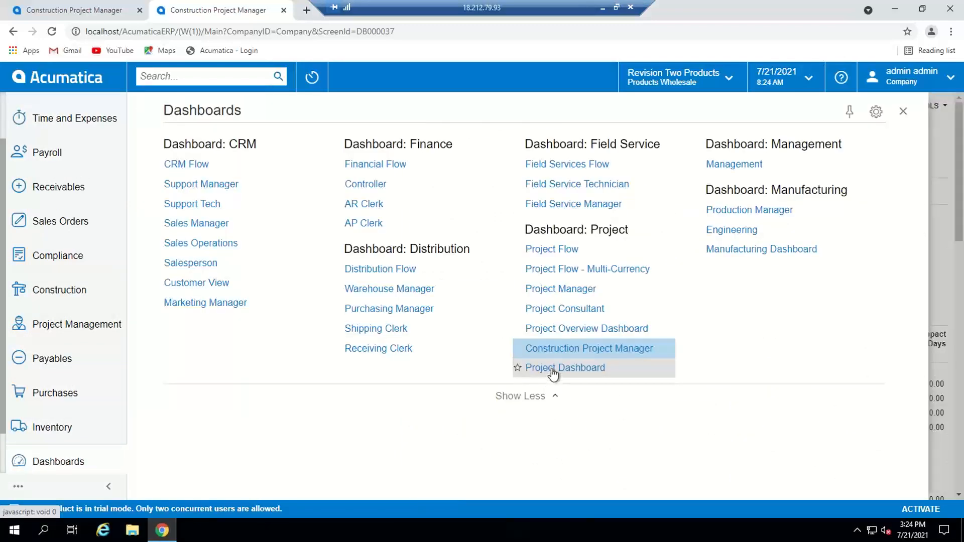
left_click(553, 369)
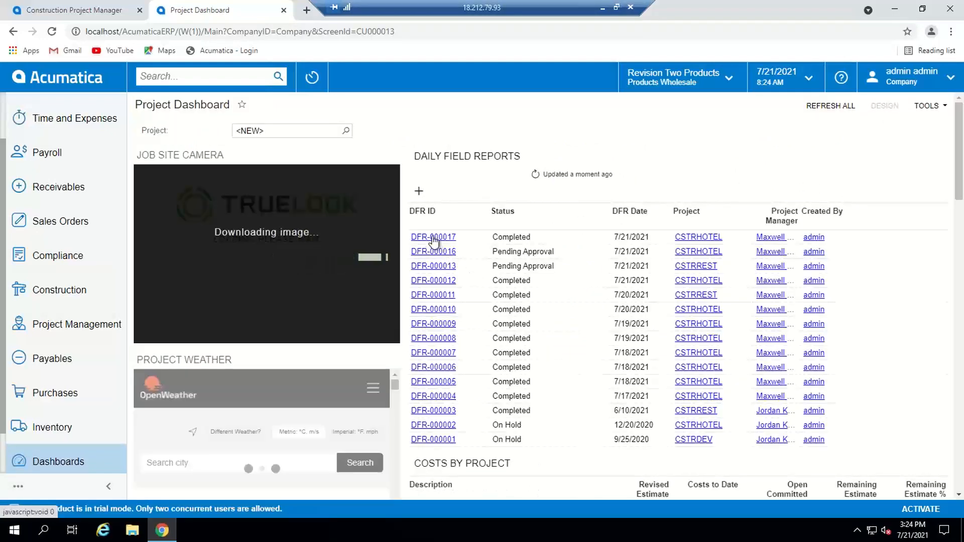
Step: Open report DFR-000017 from the Project Dashboard and copy its contents for reuse in another report
left_click(435, 237)
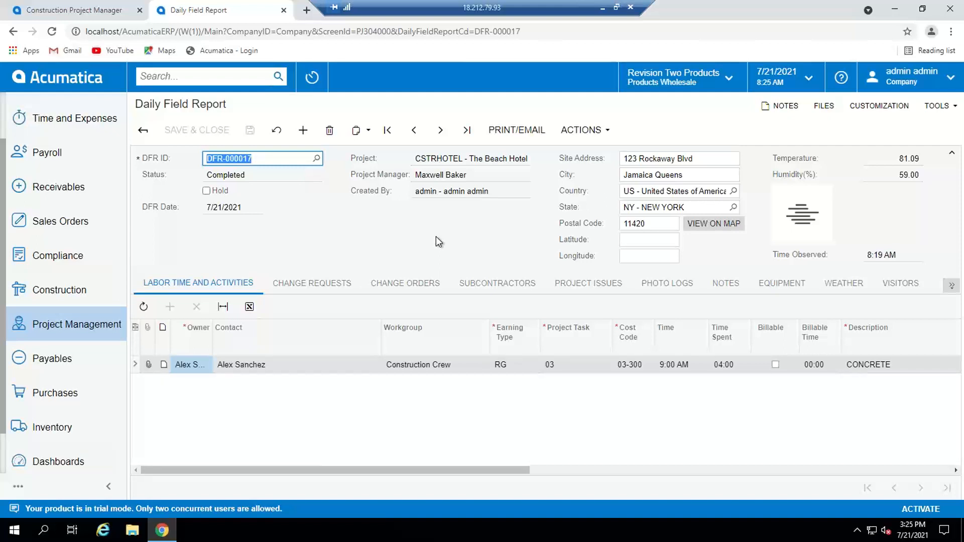
left_click(367, 133)
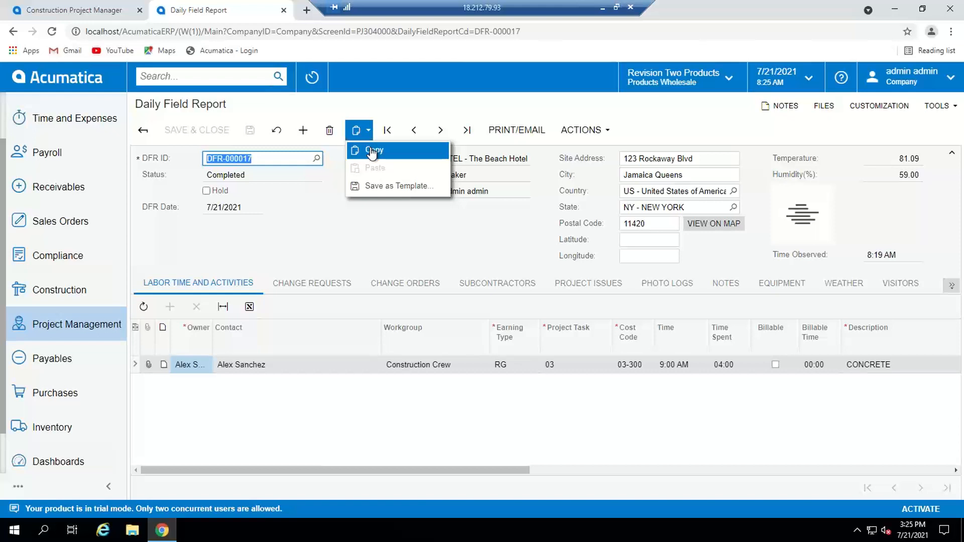
left_click(372, 153)
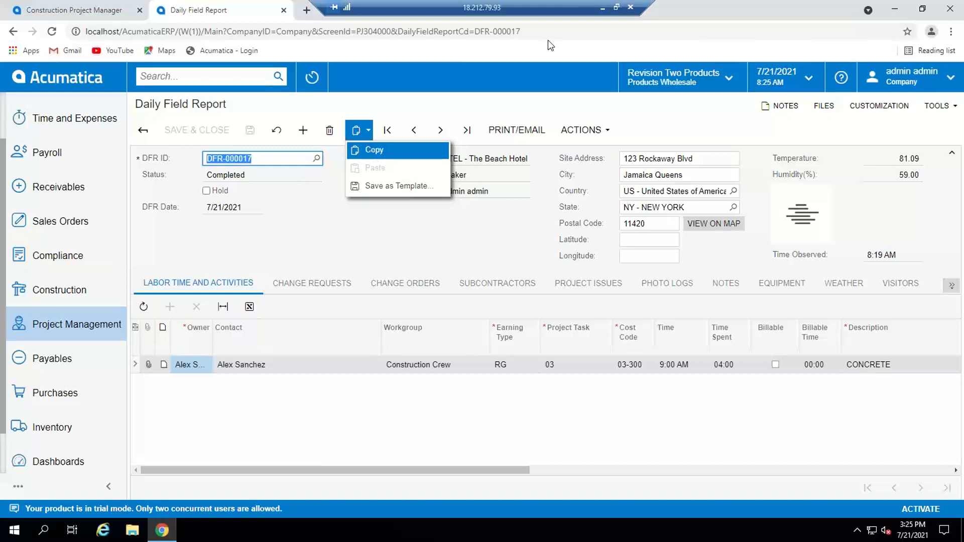
Step: Minimize the remote session, browse the daily field reports in the mirrored mobile app, and close the phone mirror
left_click(602, 12)
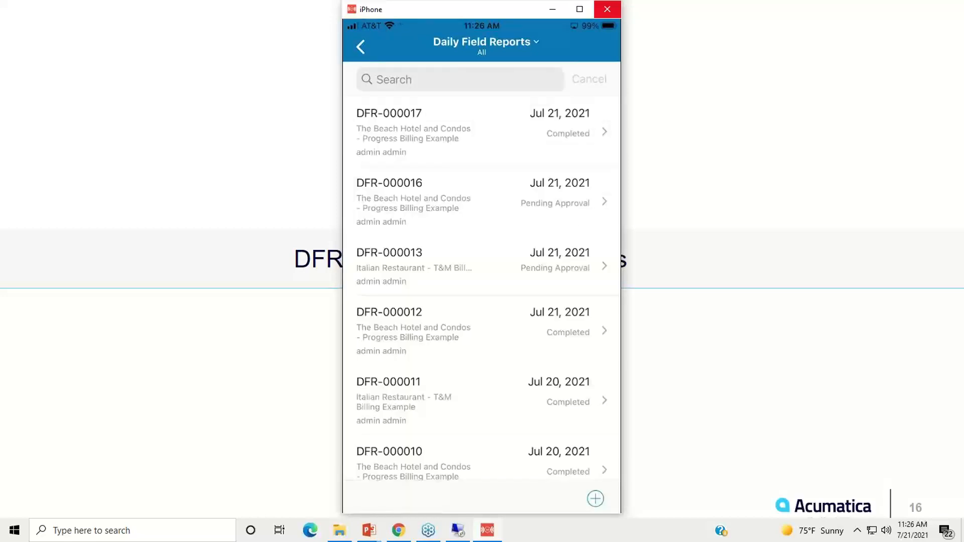
scroll(482, 288, "down", 2)
scroll(481, 287, "up", 1)
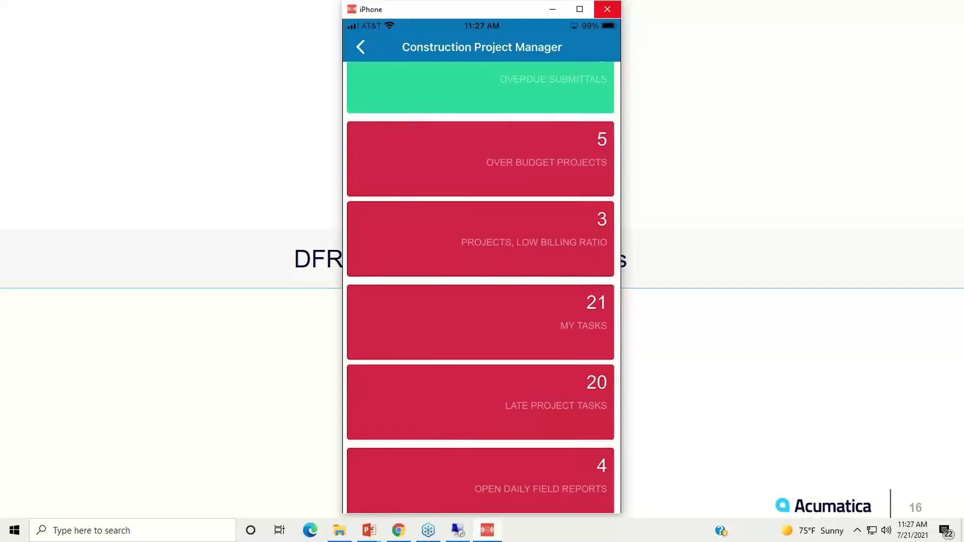
left_click(609, 11)
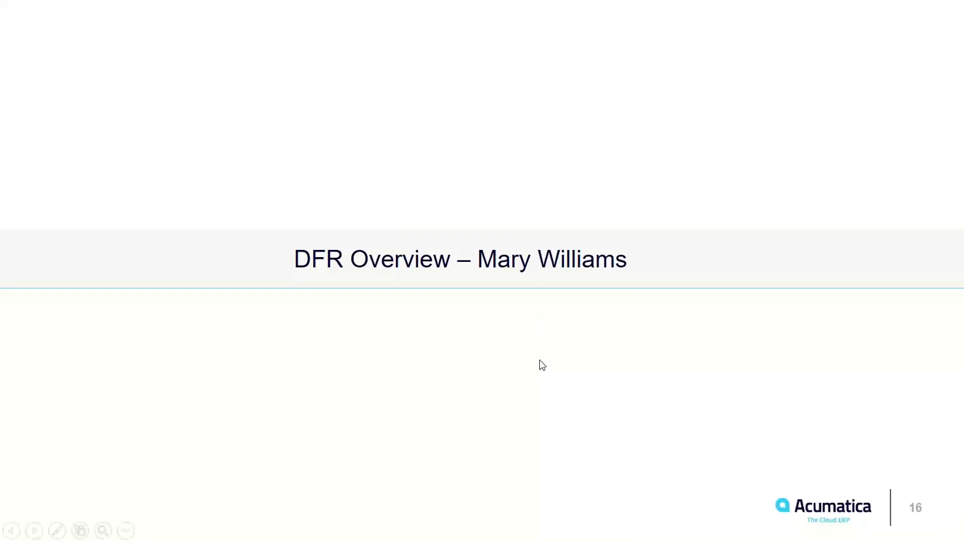
key("Right")
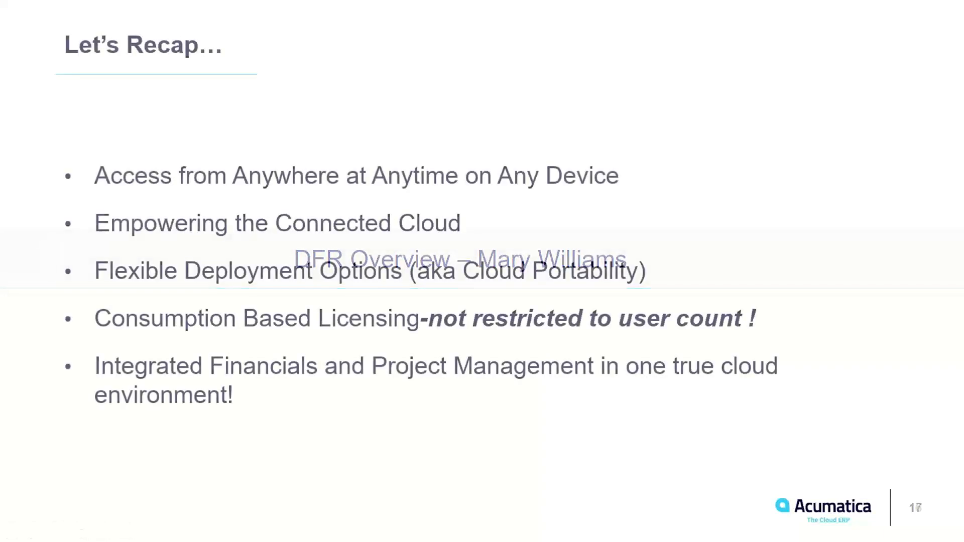